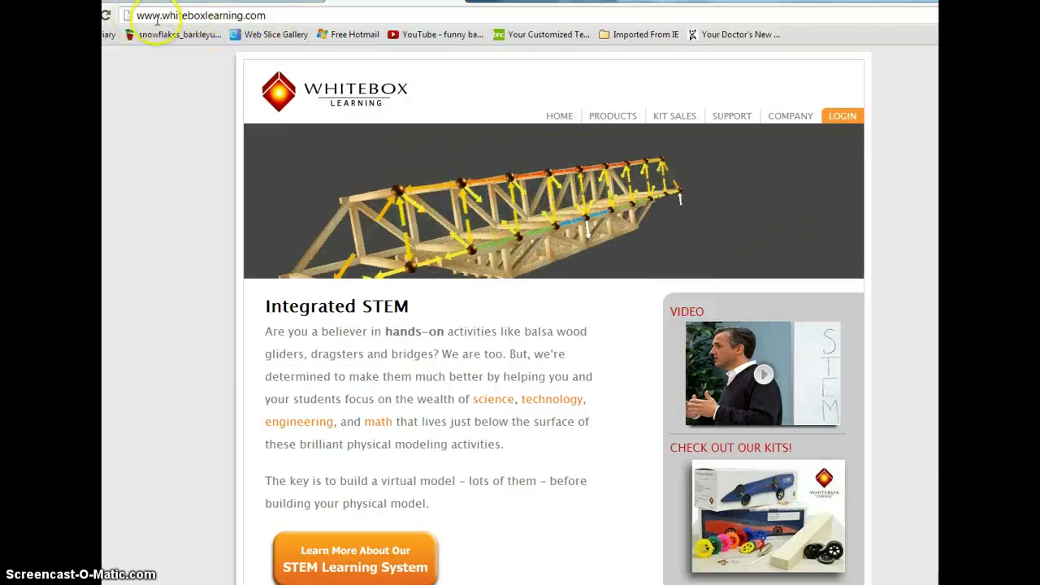
- Go to the WhiteBox Learning login page from the LOGIN tab in the top navigation
left_click(837, 122)
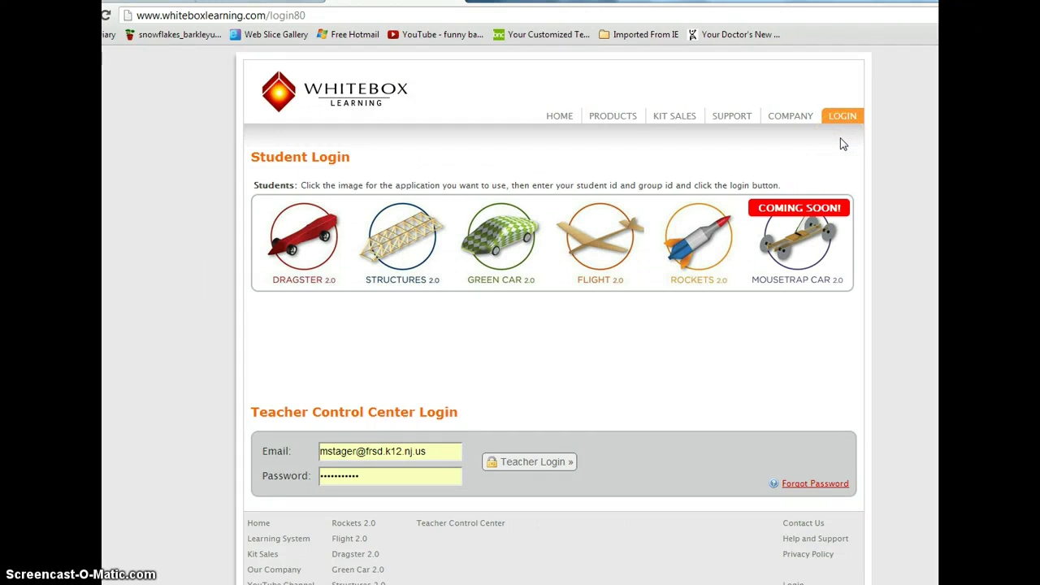
- Choose Green Car 2.0 and sign in as a student with the Group ID and Student ID
left_click(841, 130)
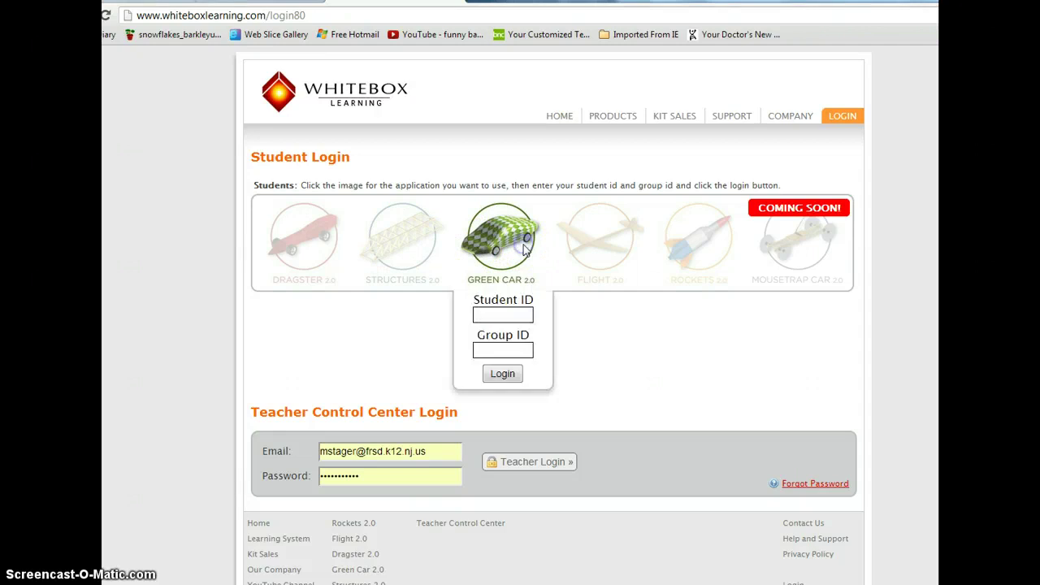
left_click(492, 333)
left_click(490, 354)
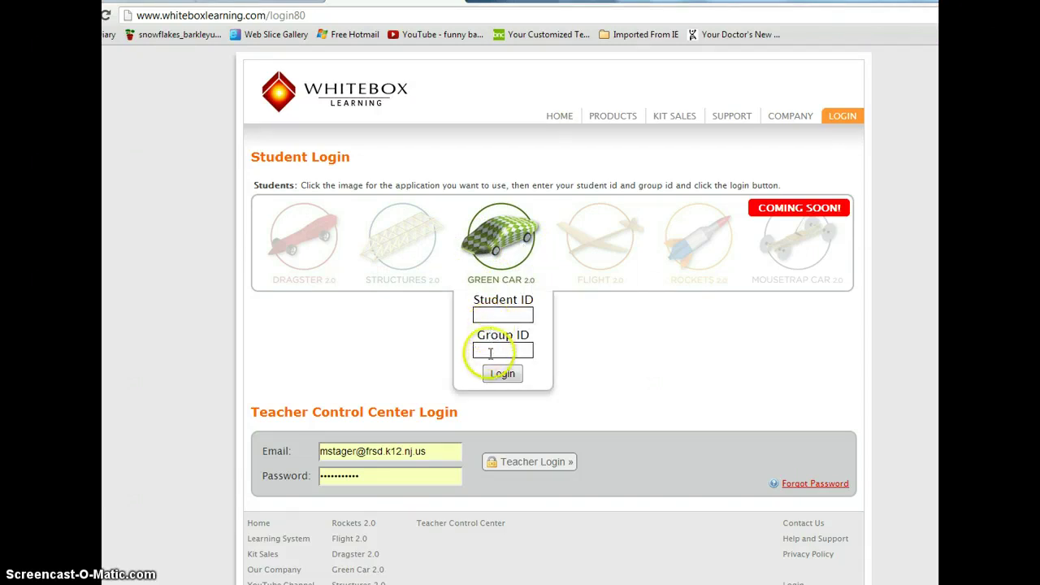
type("11")
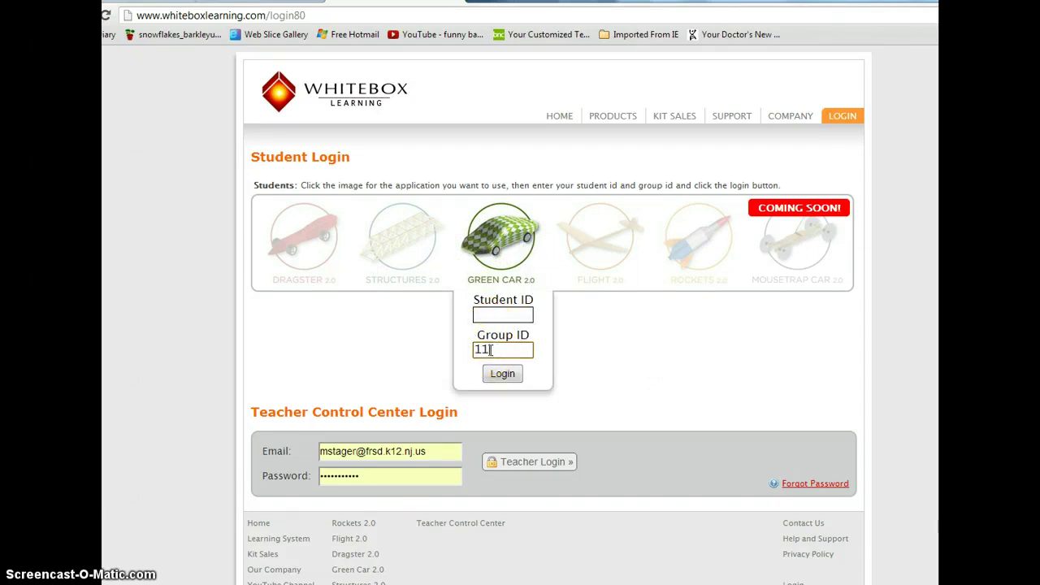
type("35")
left_click(494, 357)
left_click(502, 374)
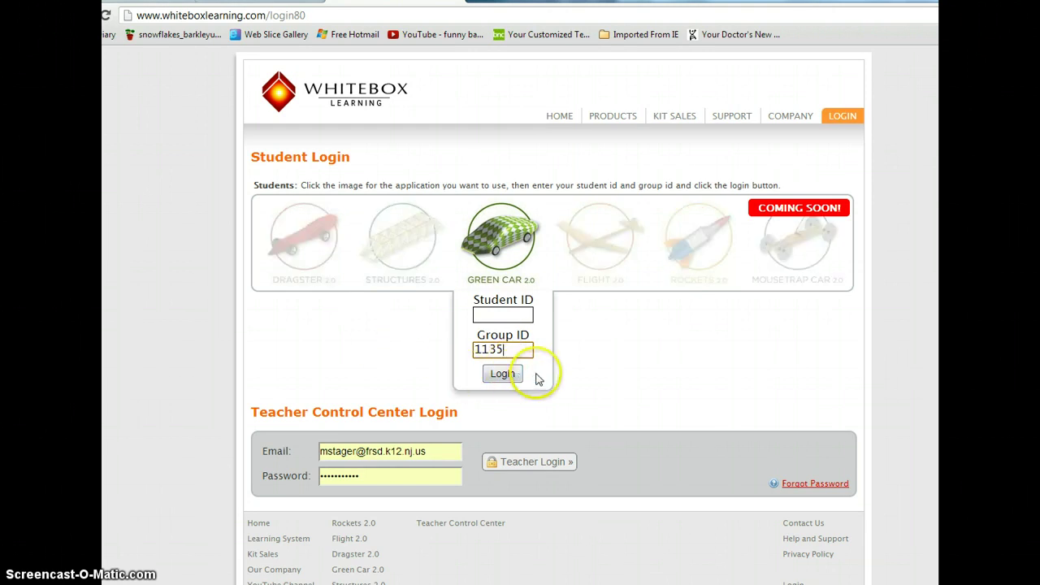
left_click(489, 314)
type("1")
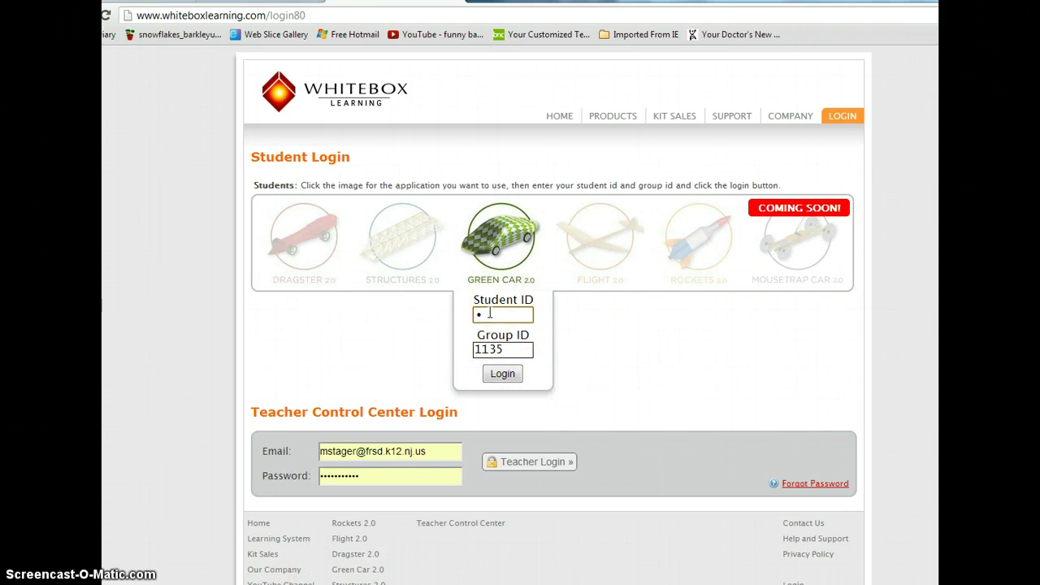
type("1")
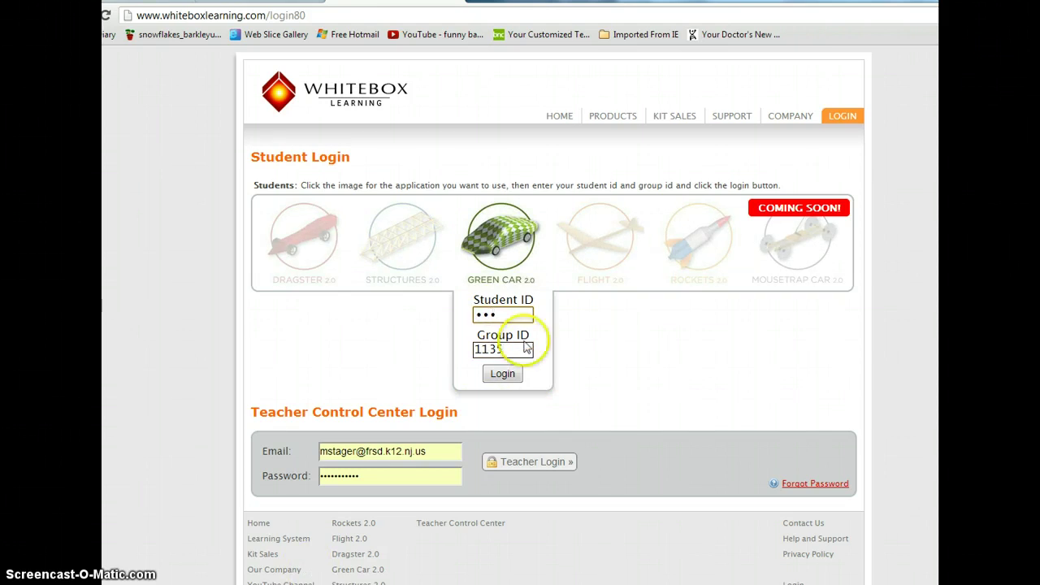
left_click(505, 375)
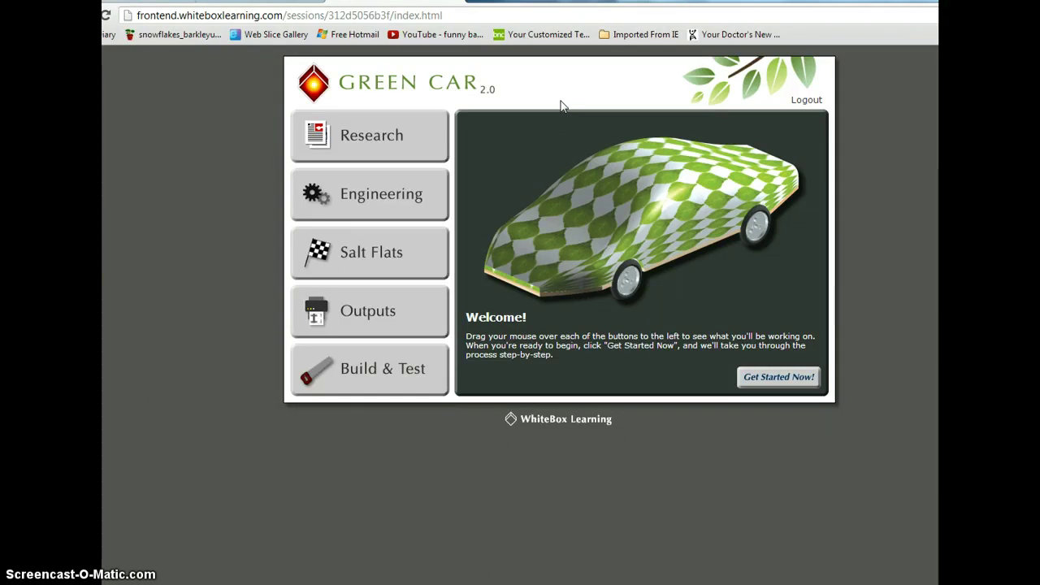
- Open a new browser tab while the Green Car 2.0 session stays signed in
left_click(541, 78)
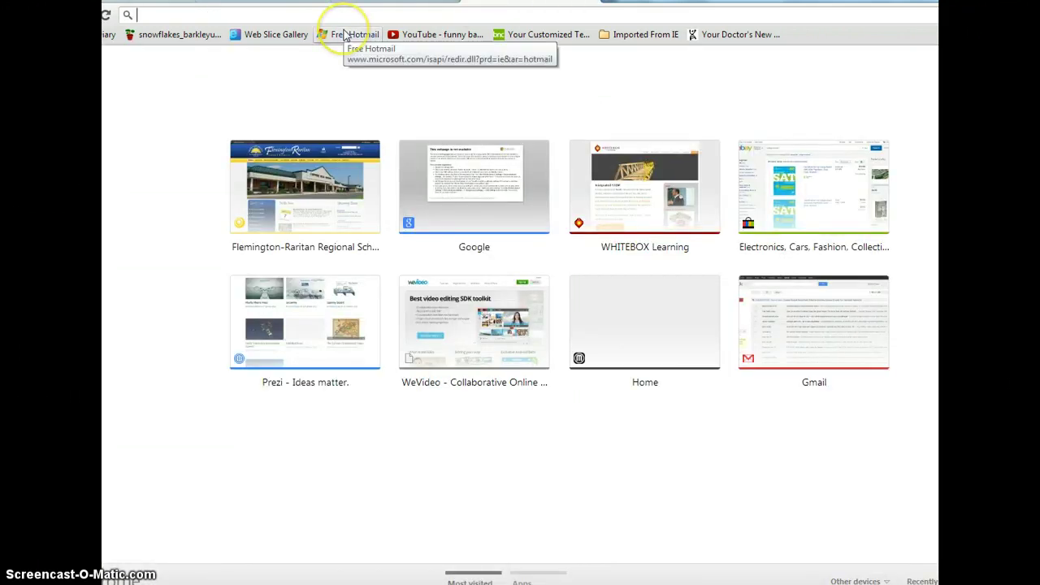
- Search Google for 'unity web player' from the new tab
type("unity web")
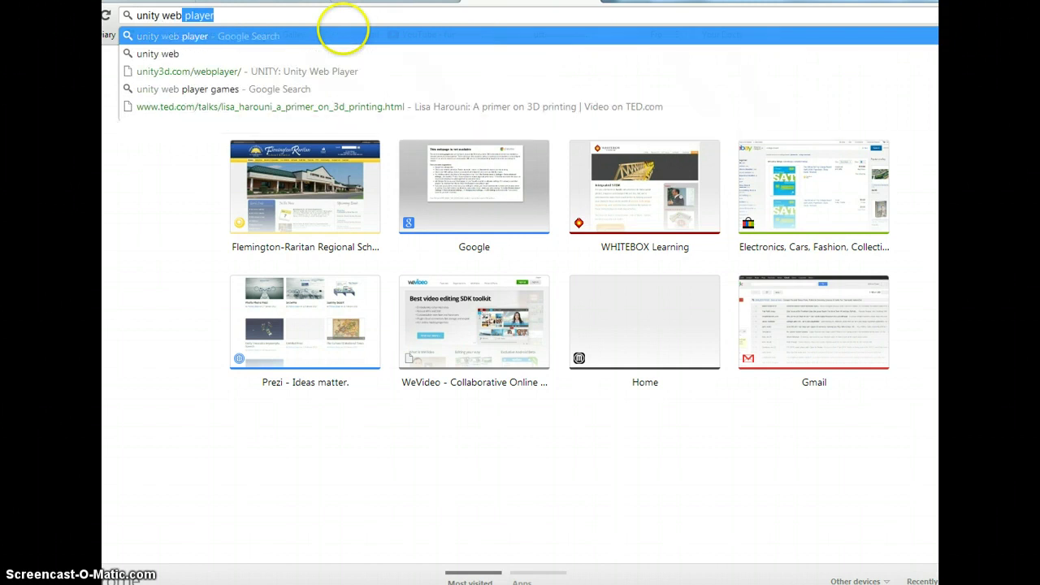
key("Escape")
key("Return")
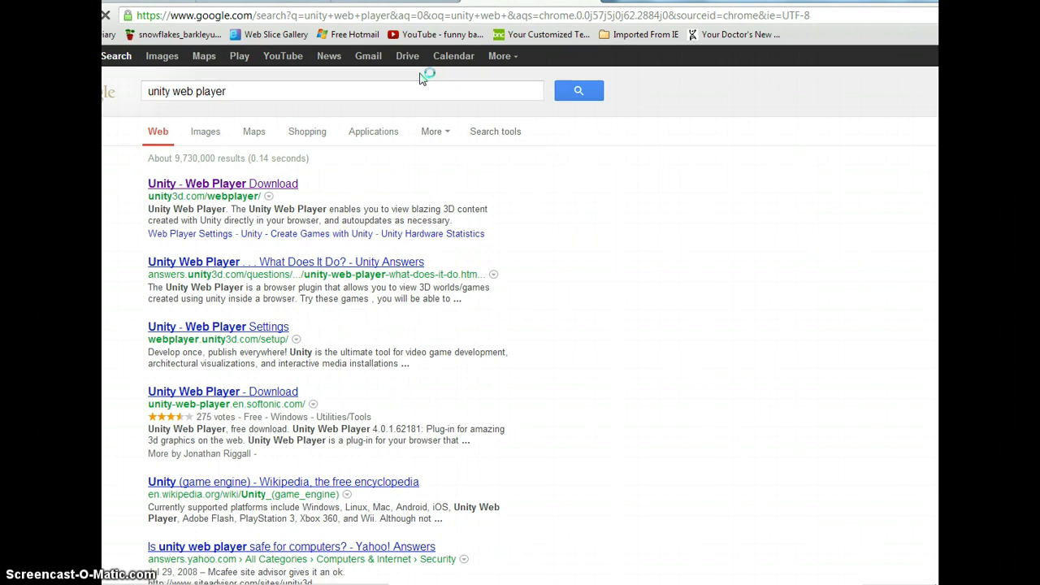
- Open and reload the Unity Web Player download page, confirming plugin version 3.5.5f4
left_click(221, 185)
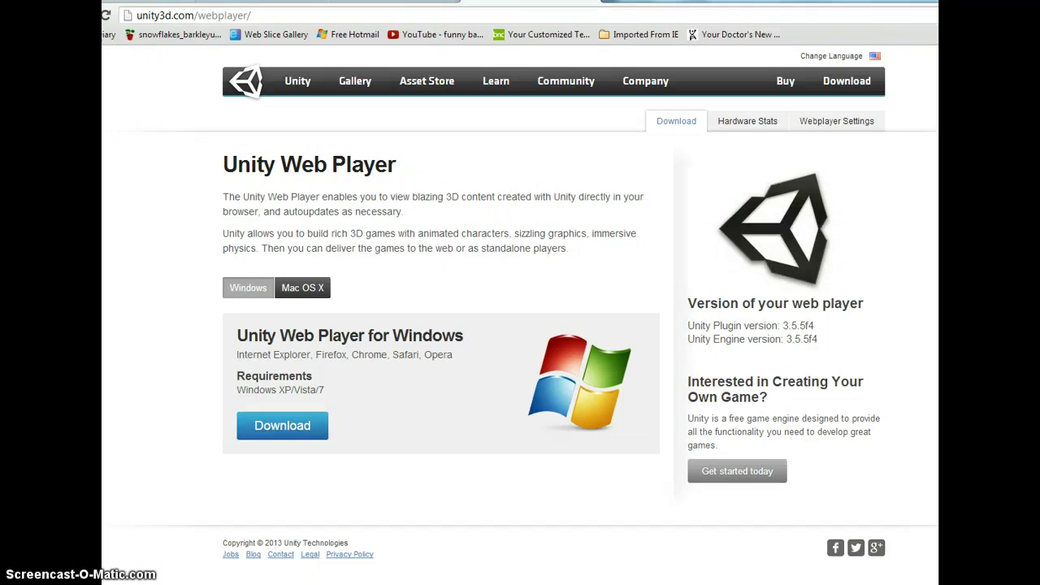
left_click(105, 17)
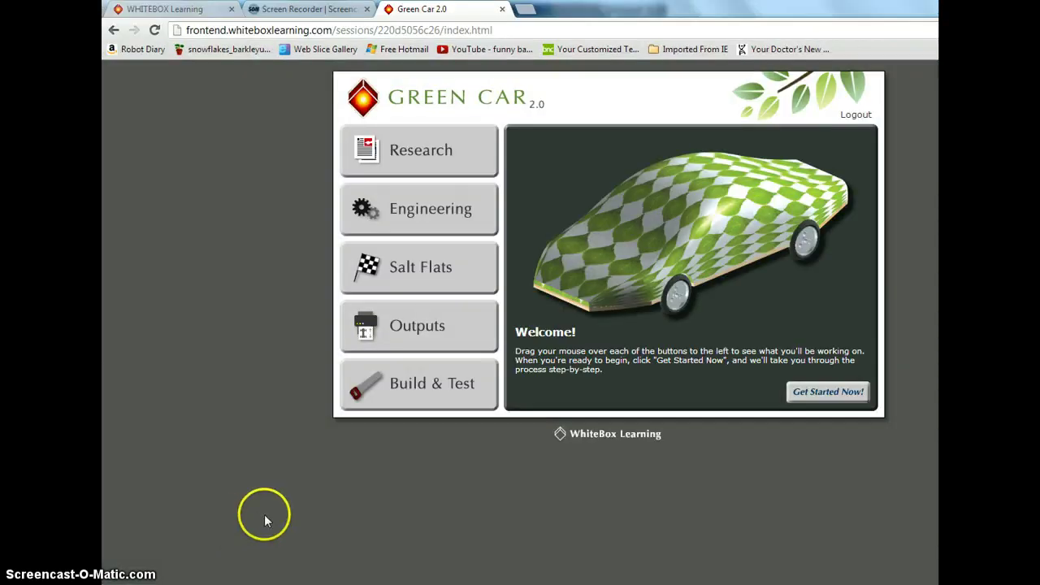
- Read the Plug-in Electric Vehicles article in Research down to the Electric vs. Gasoline chart
left_click(406, 268)
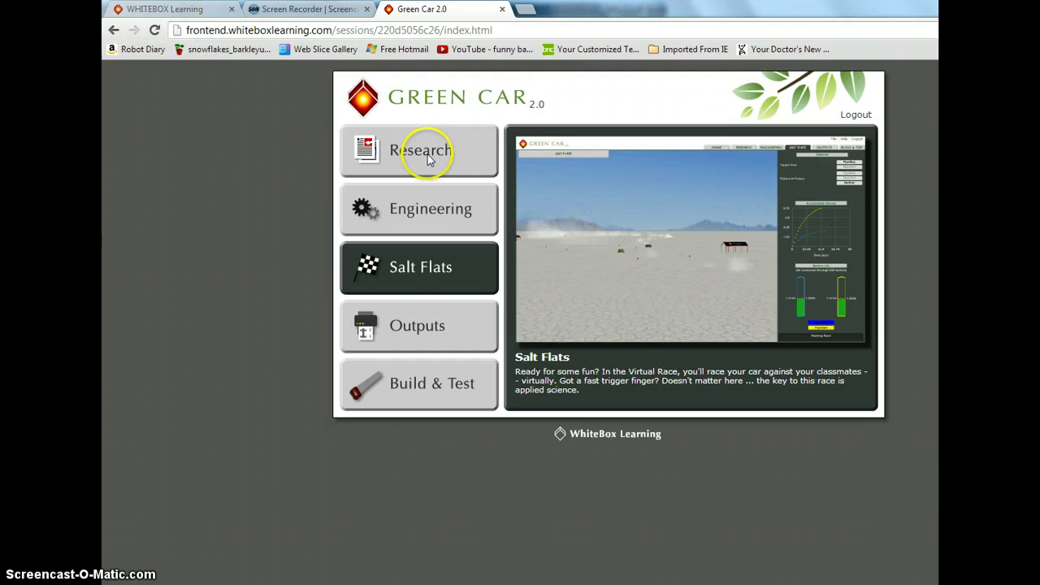
left_click(427, 156)
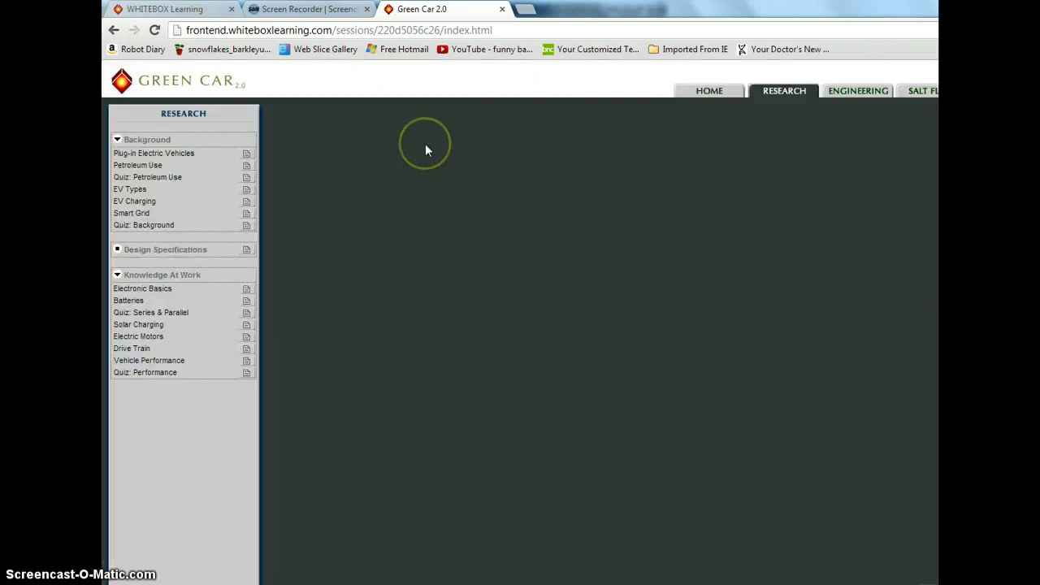
left_click(247, 155)
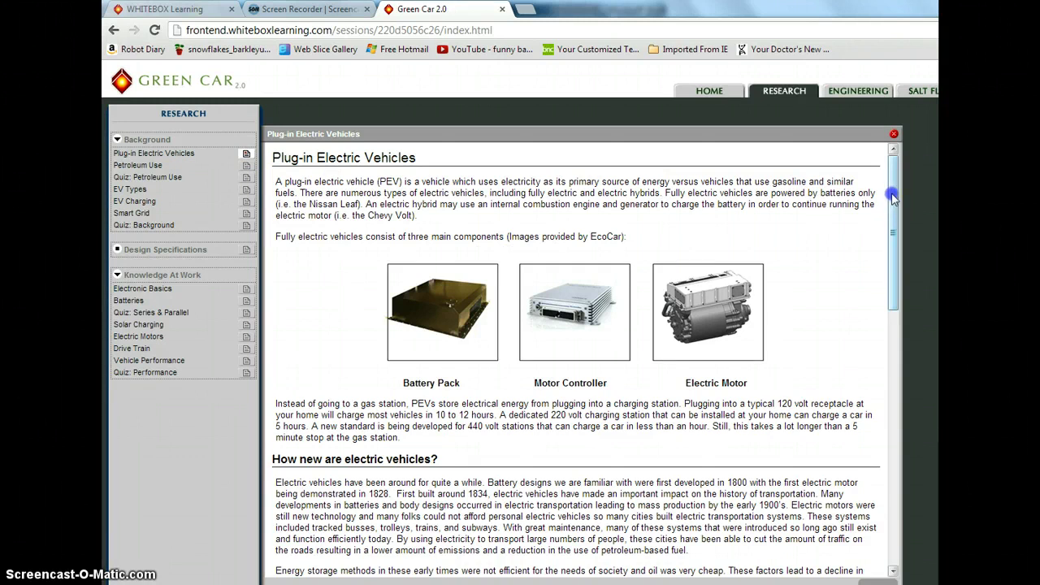
left_click_drag(892, 197, 896, 559)
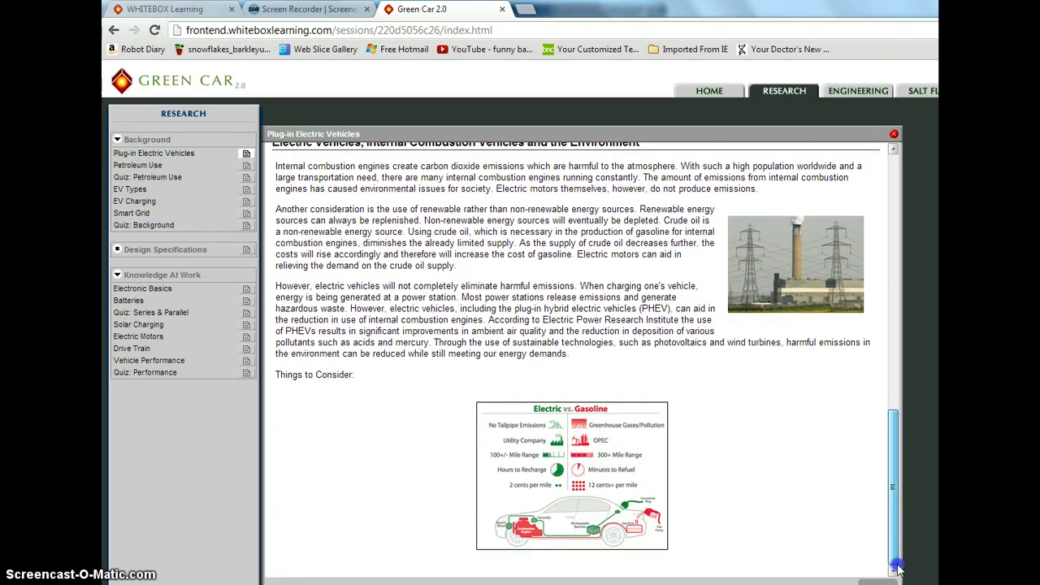
left_click_drag(893, 450, 878, 583)
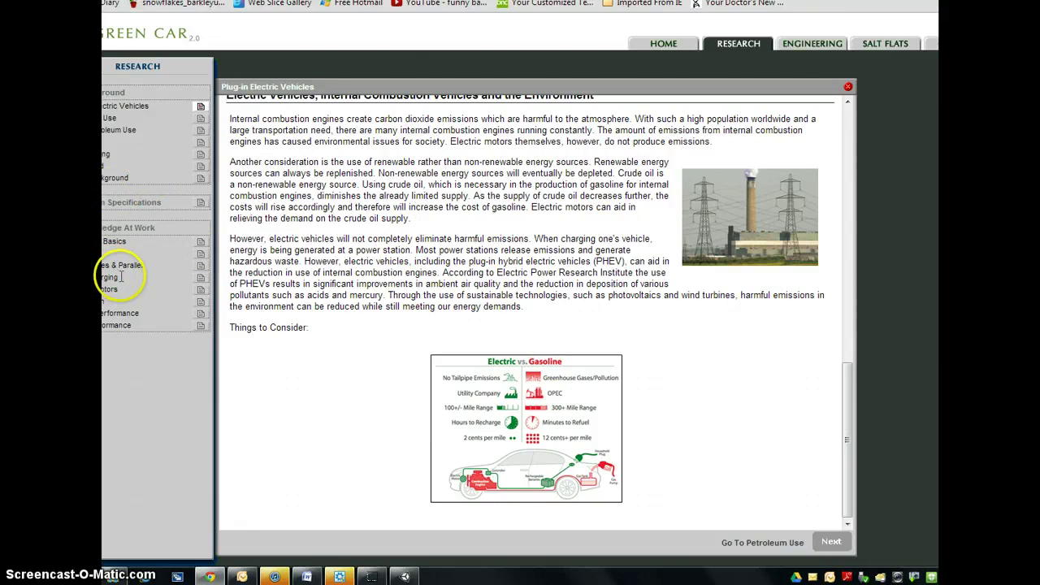
- Advance from the Solar Charging reading to Activity 1: PV Inputs beside the Engineering design tree
left_click(200, 277)
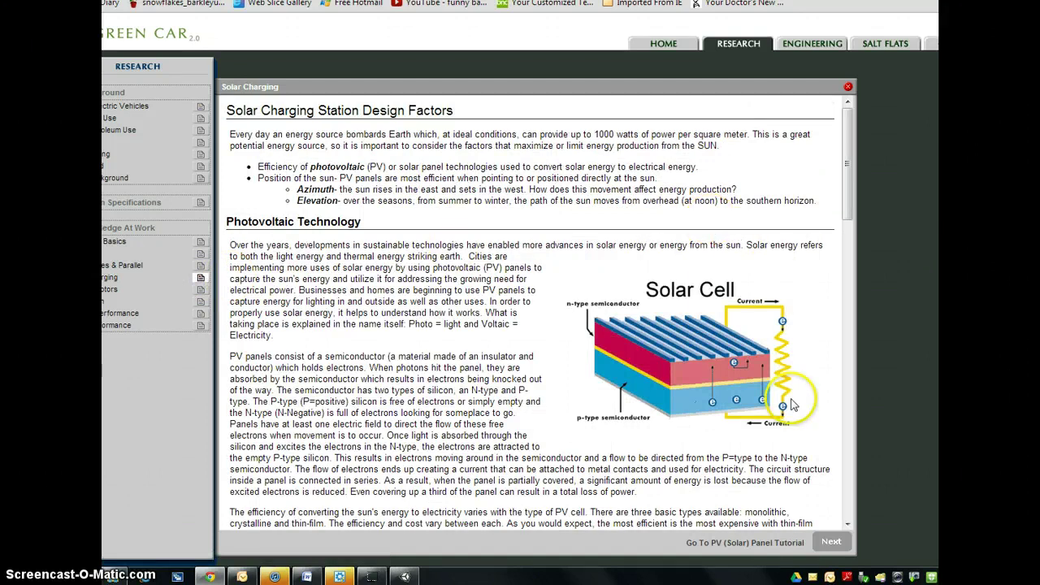
left_click(833, 543)
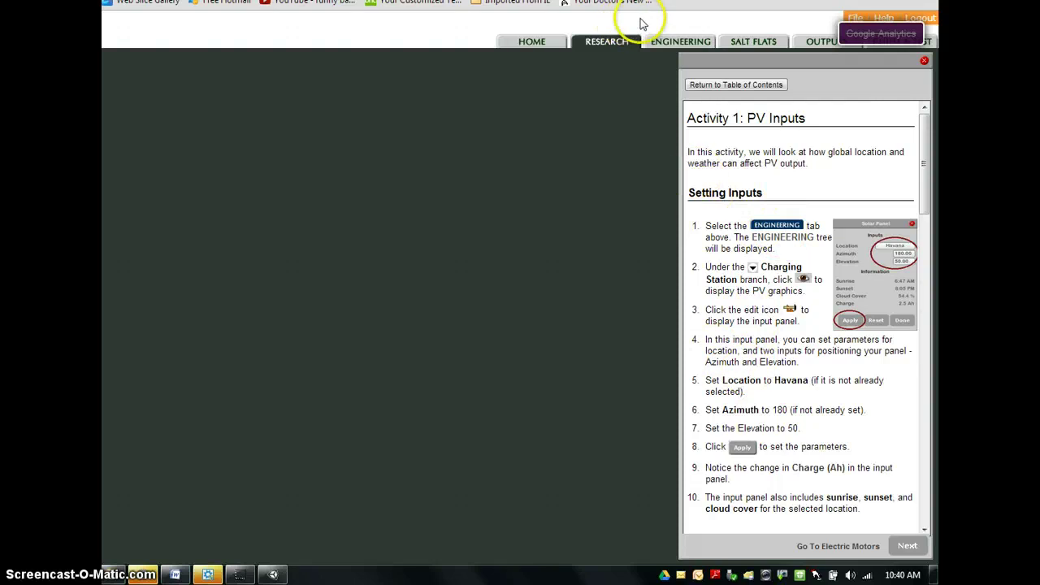
left_click(663, 45)
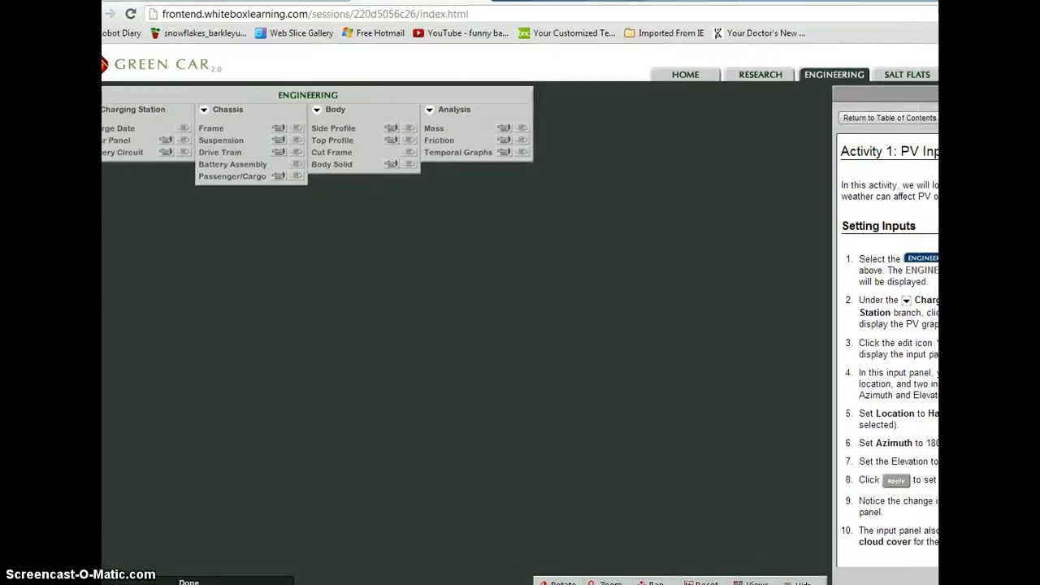
- Apply solar panel inputs of London location with a 90-degree azimuth
left_click(183, 140)
left_click(164, 141)
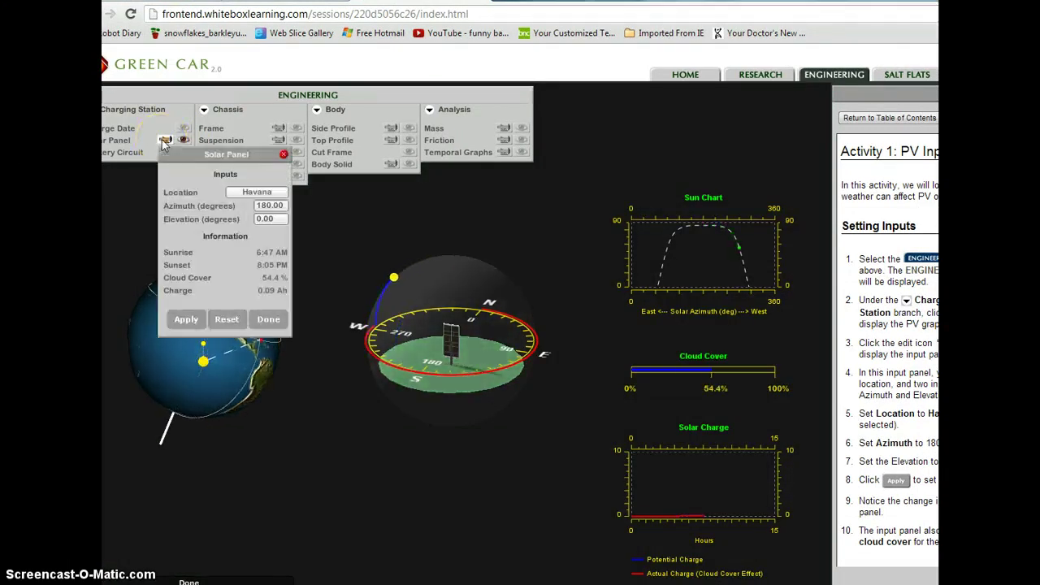
left_click(265, 194)
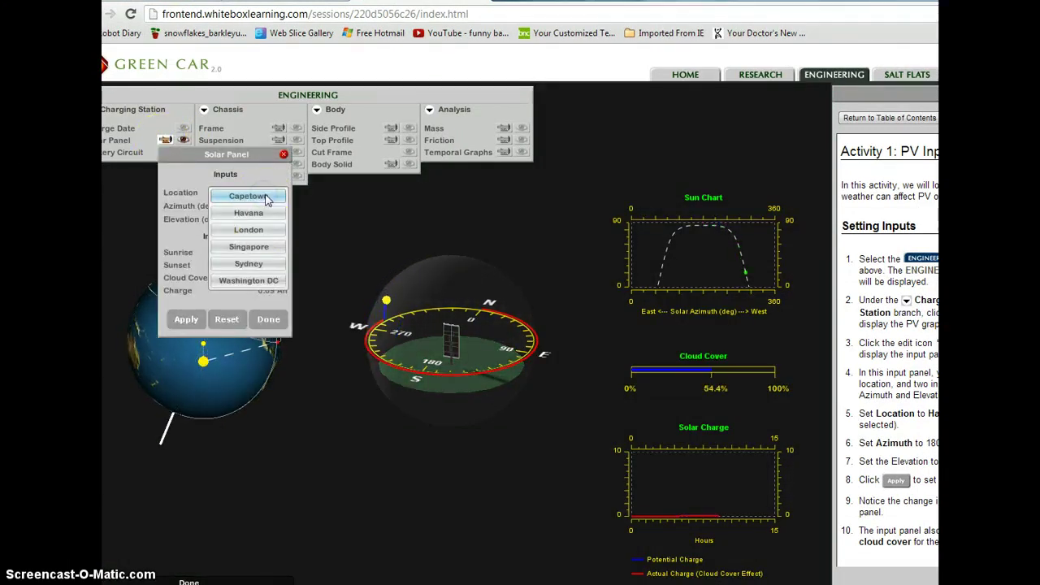
left_click(270, 230)
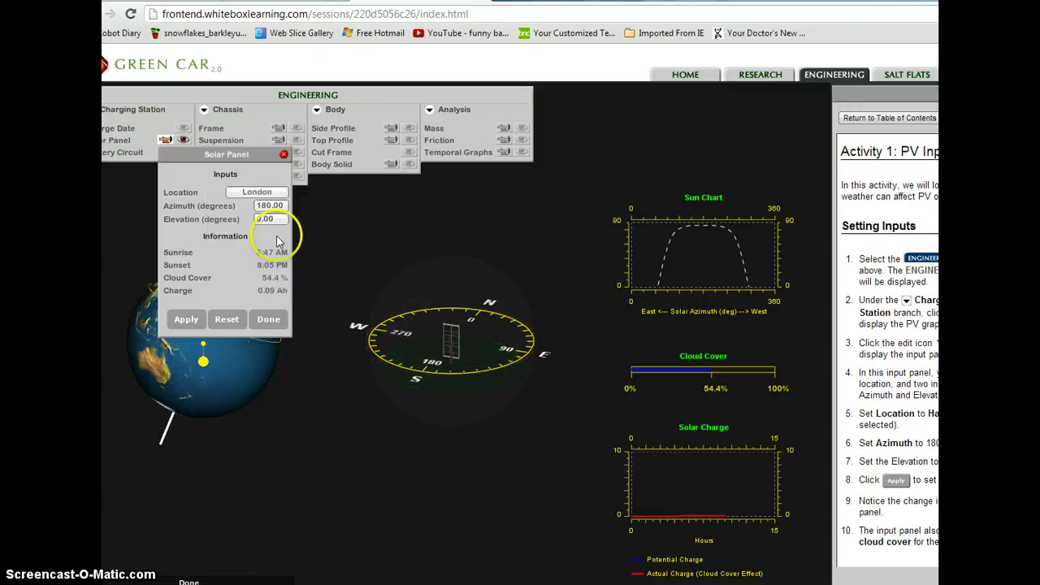
left_click(273, 206)
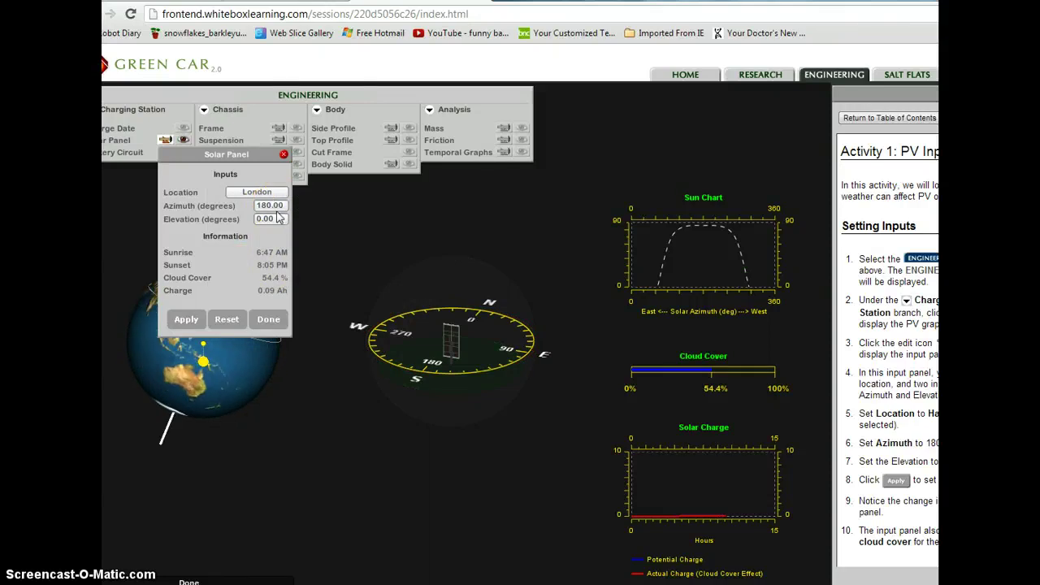
double_click(267, 208)
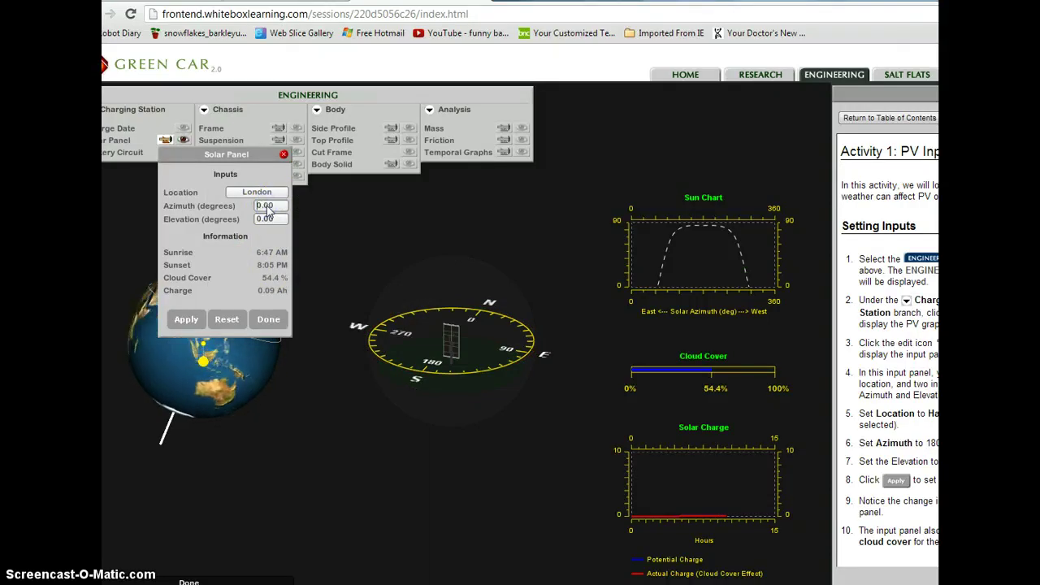
type("90")
left_click(212, 323)
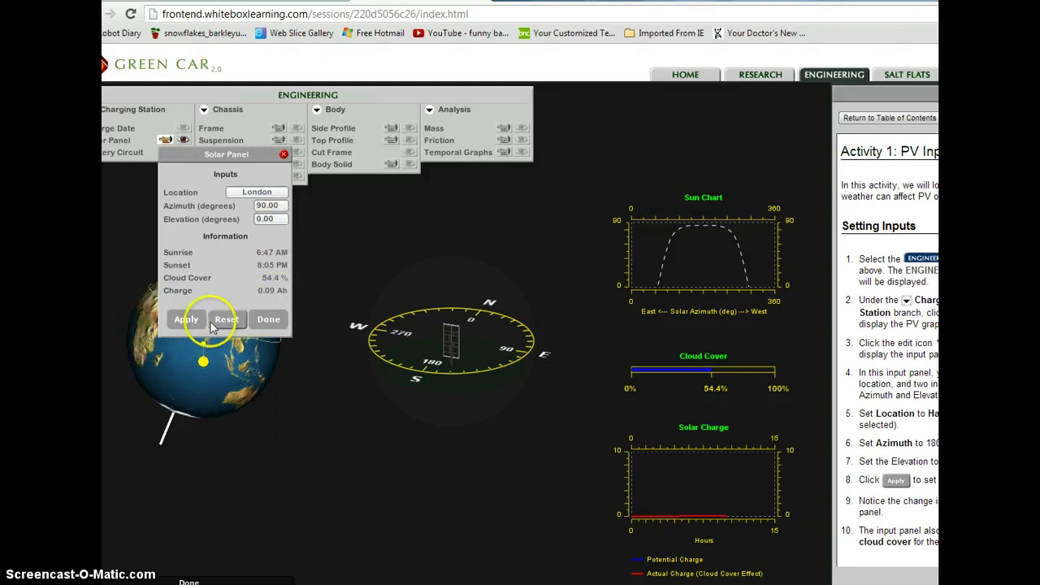
left_click(186, 321)
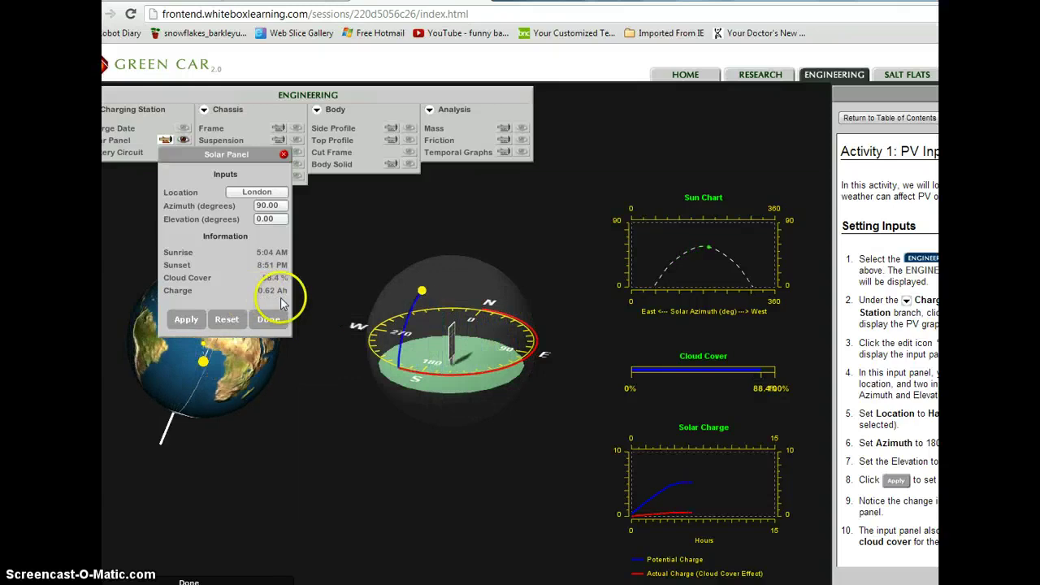
- Apply a 100-degree panel elevation, then switch the location to Havana and apply
left_click(261, 220)
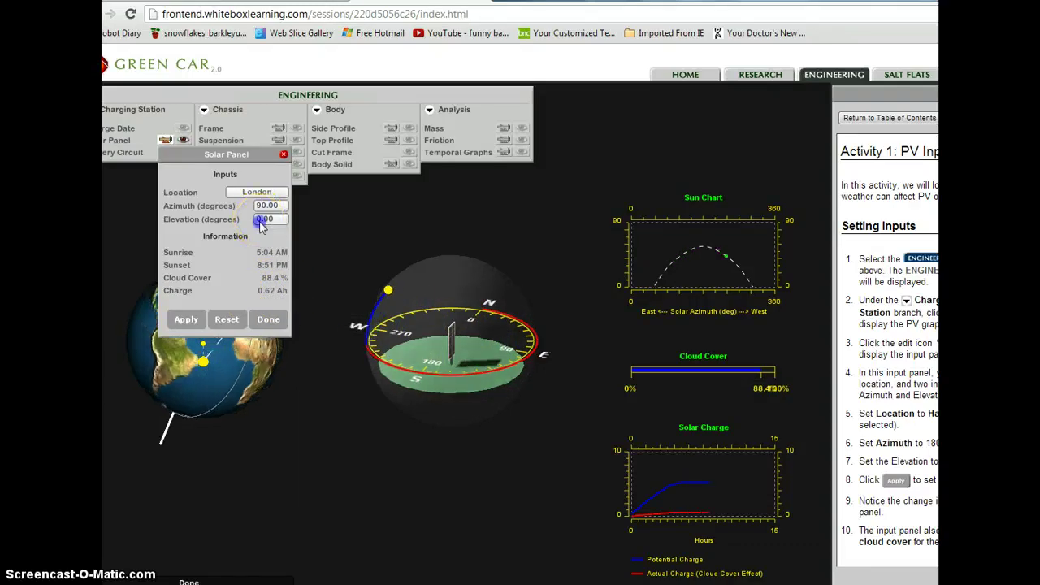
type("1")
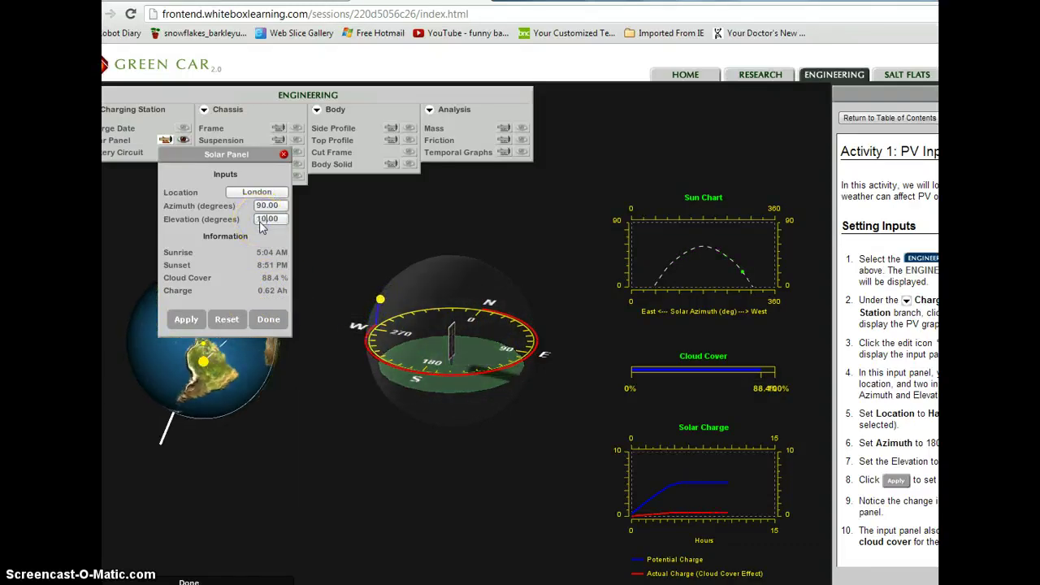
type("0")
left_click(247, 266)
left_click(192, 321)
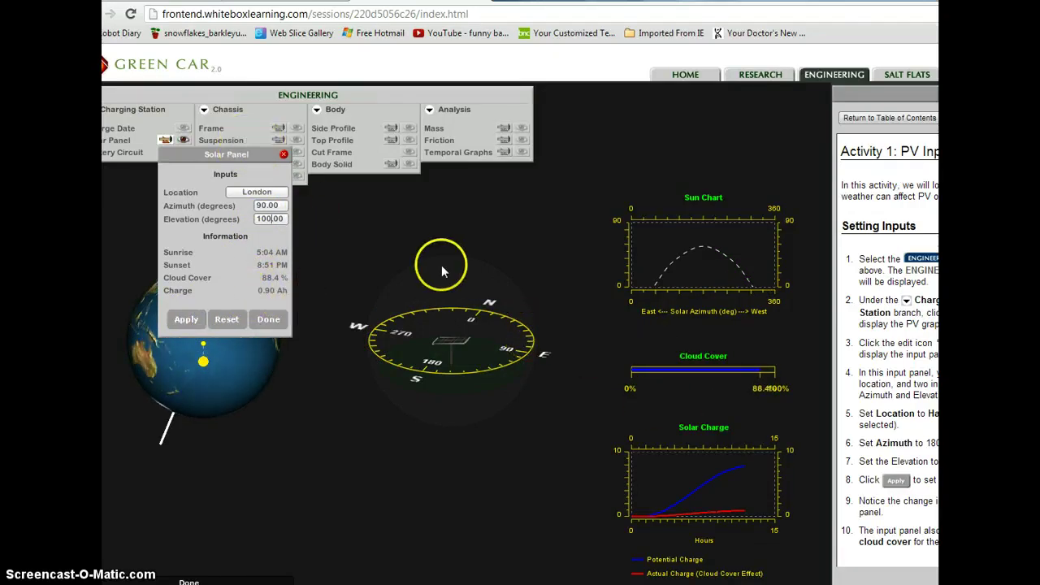
left_click(254, 193)
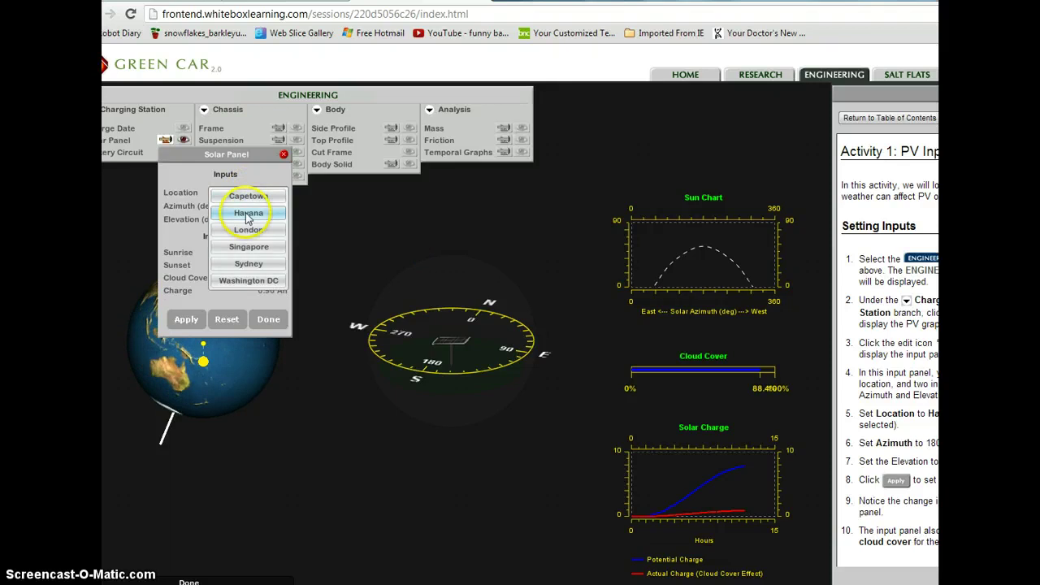
left_click(249, 213)
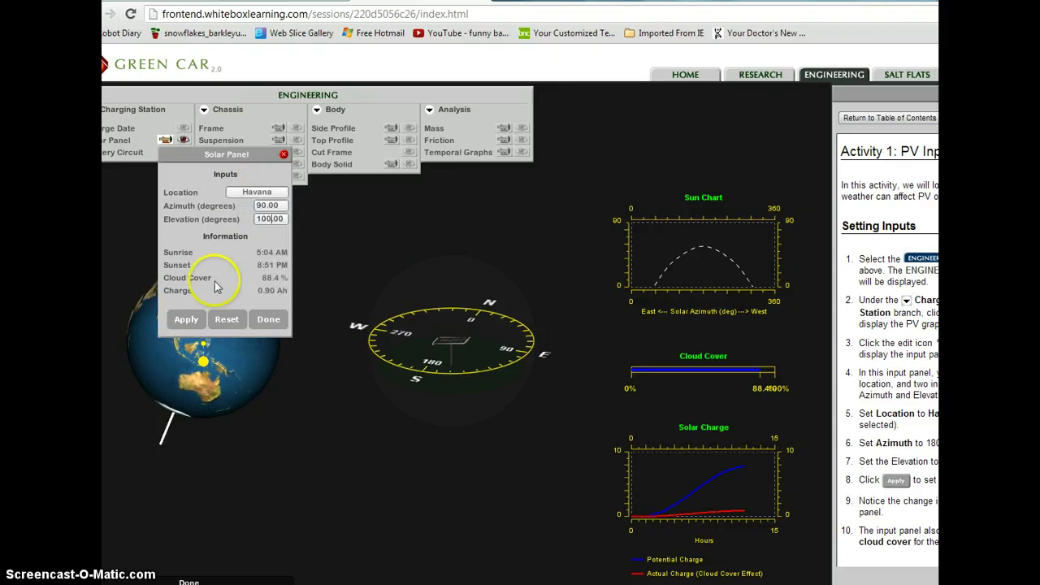
left_click(186, 319)
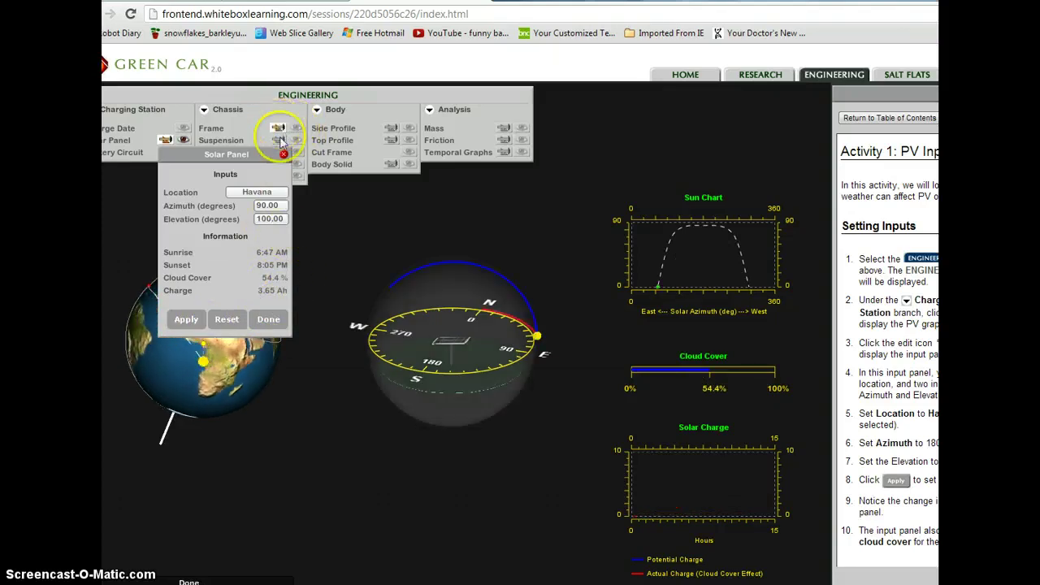
- Show the frame in 3-D and apply Basswood as its frame material, replacing Plywood
left_click(269, 318)
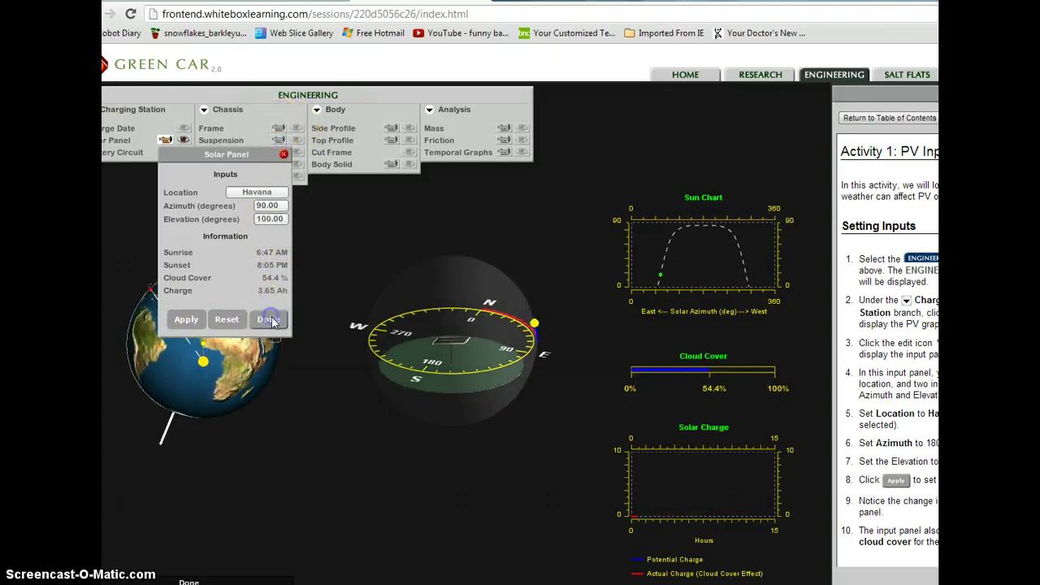
left_click(184, 140)
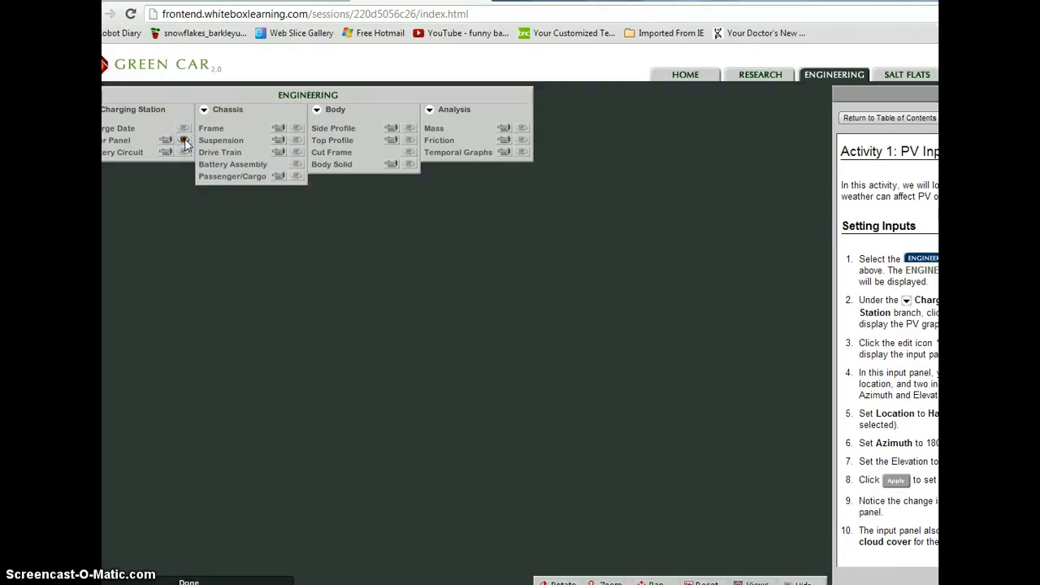
left_click(298, 128)
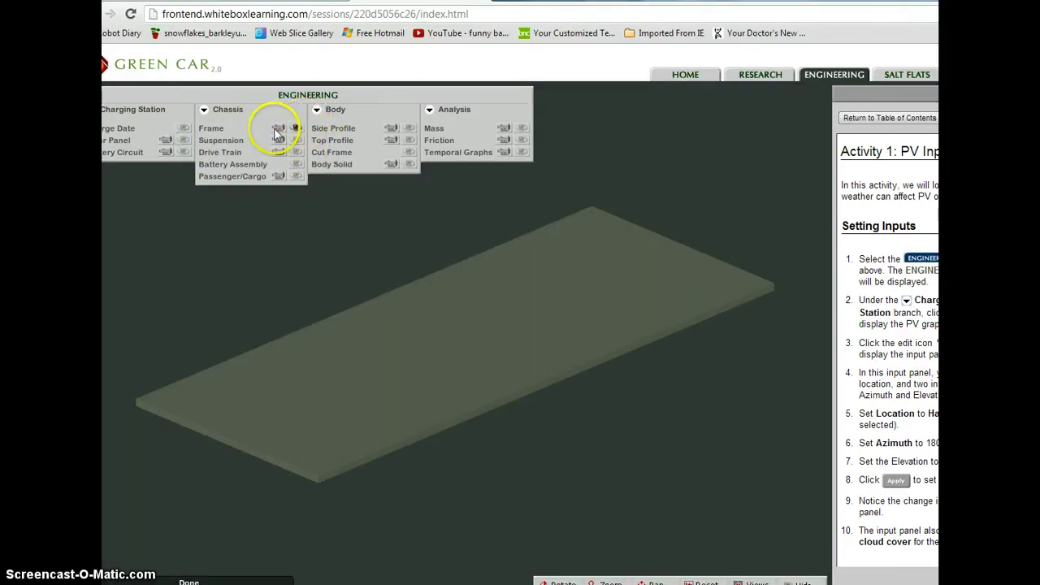
left_click(277, 130)
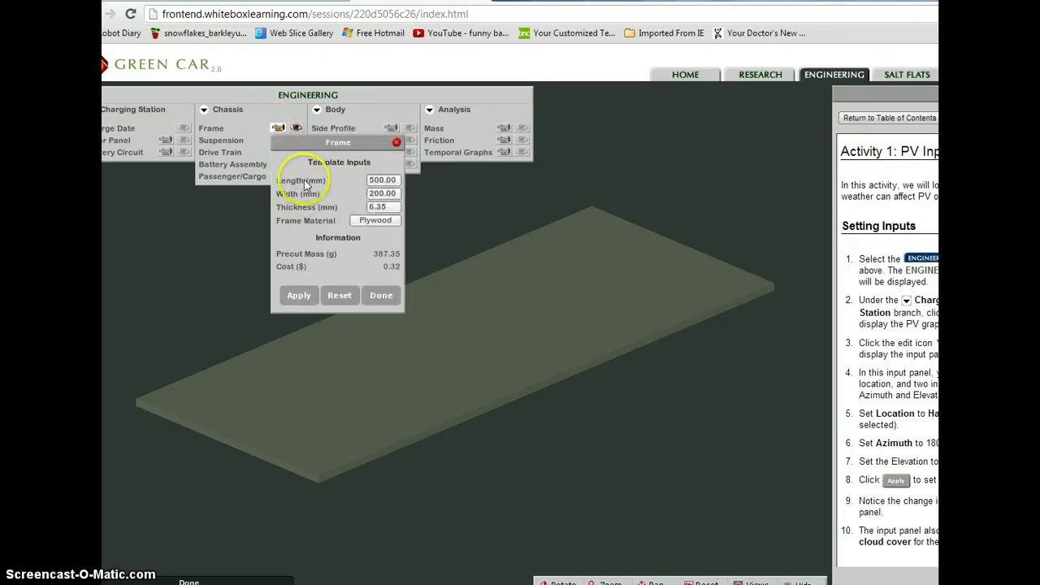
left_click(369, 221)
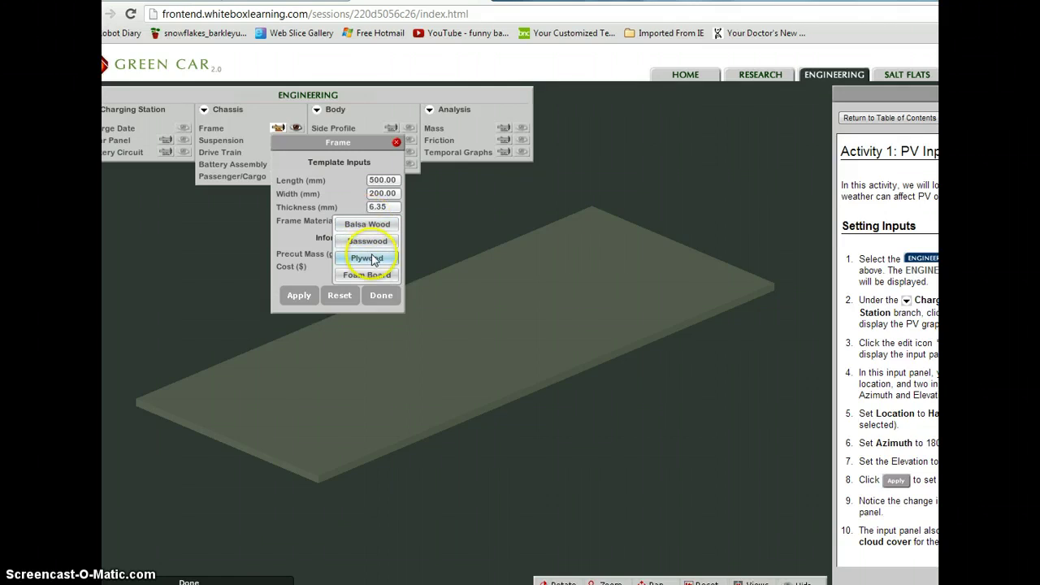
left_click(367, 259)
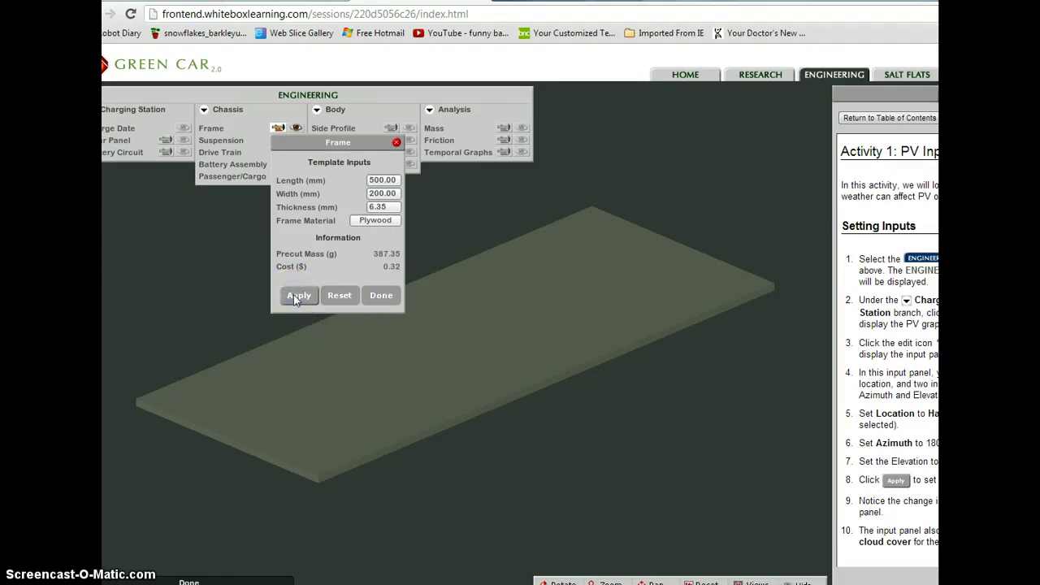
left_click(369, 220)
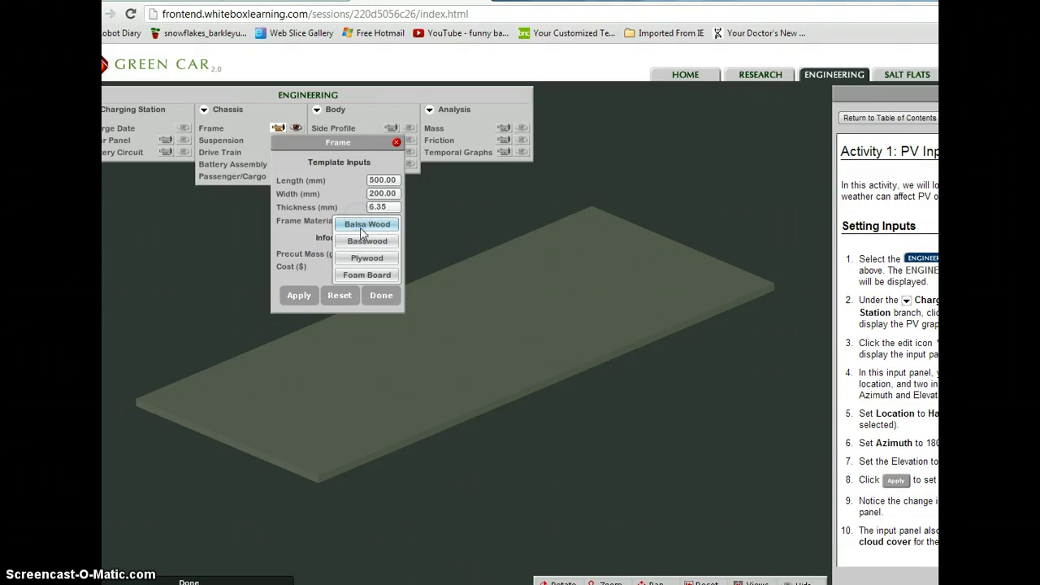
left_click(367, 243)
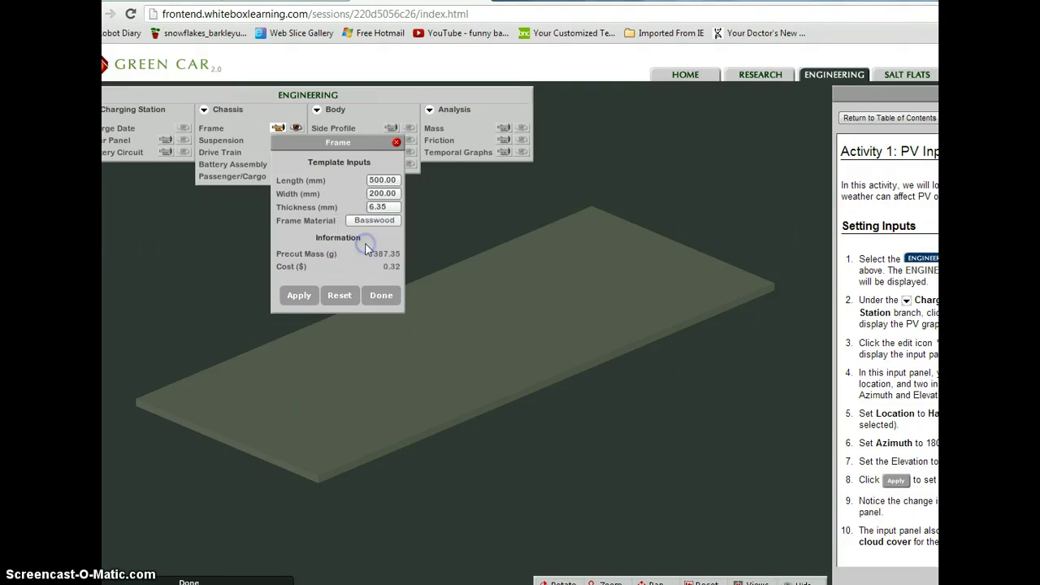
left_click(299, 294)
left_click(394, 143)
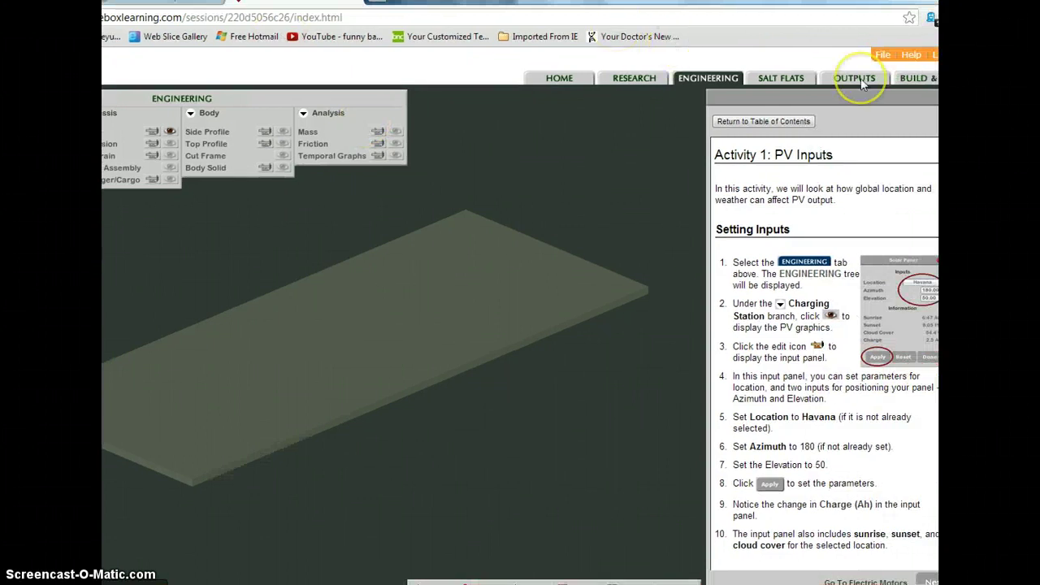
- Check the HTML Design Specifications report under Outputs, then return to Engineering
left_click(857, 79)
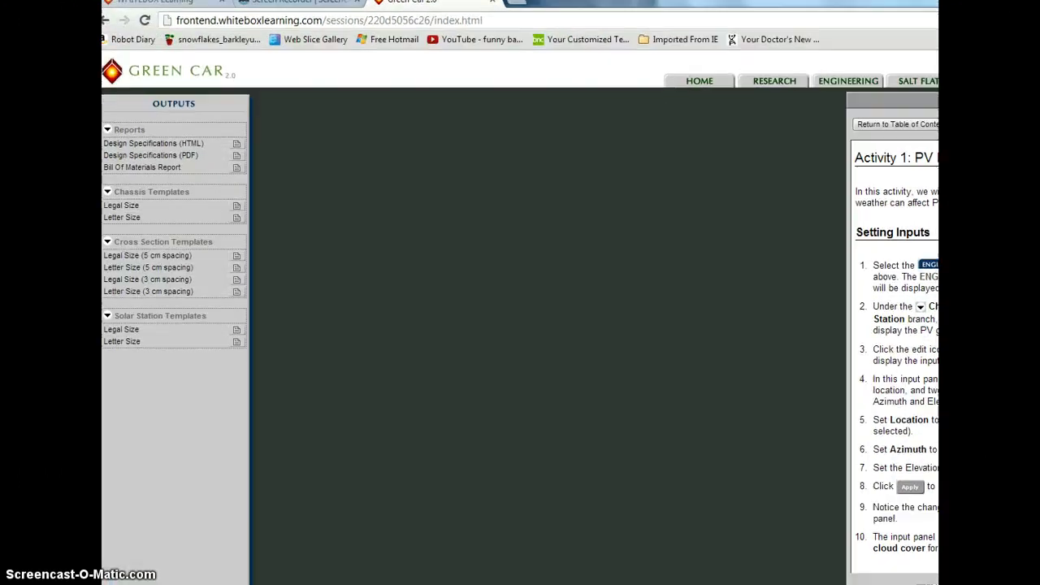
left_click(233, 137)
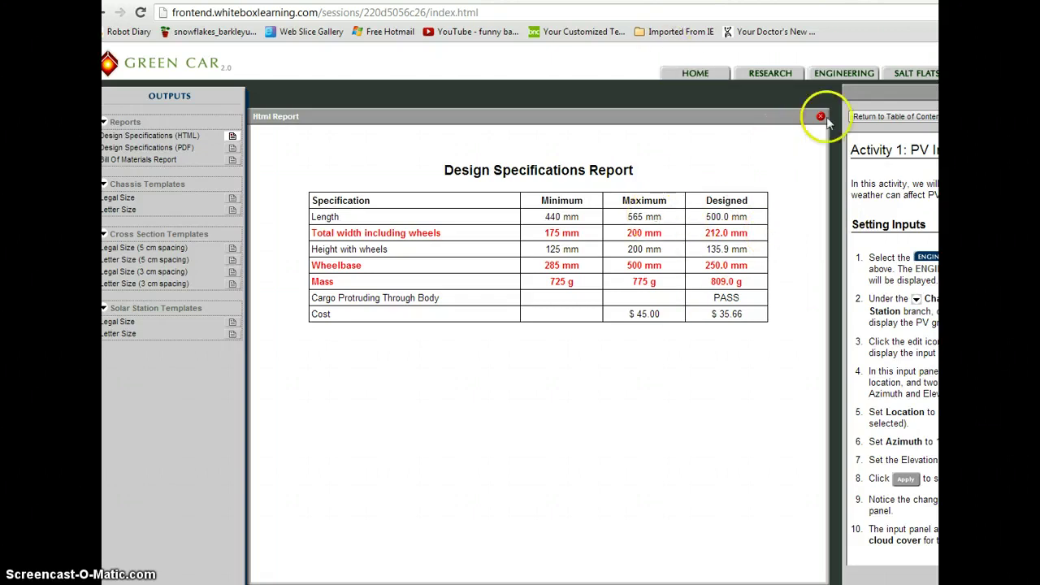
left_click(830, 74)
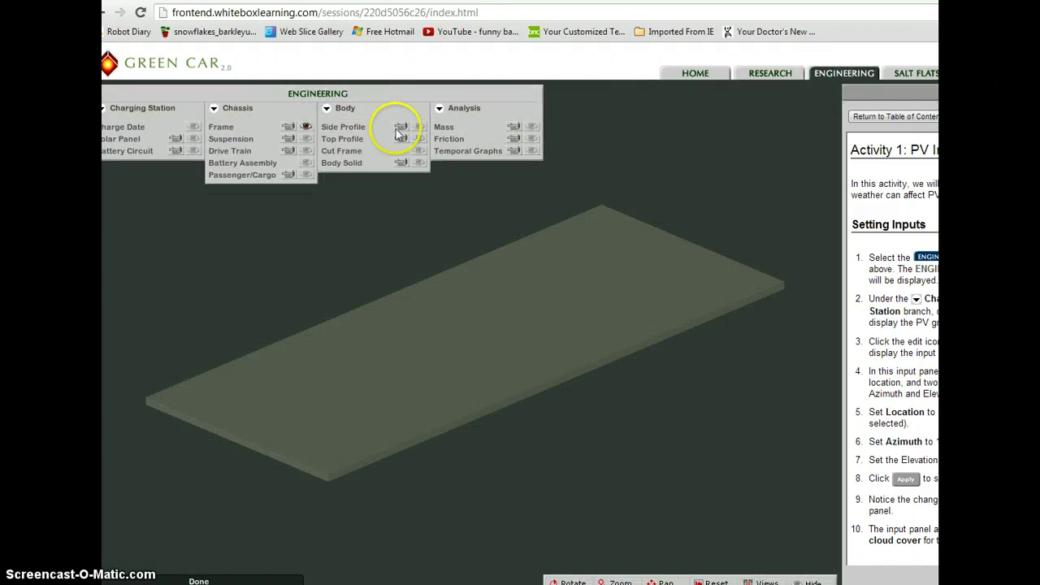
- Open the frame's input settings and close them again
left_click(288, 127)
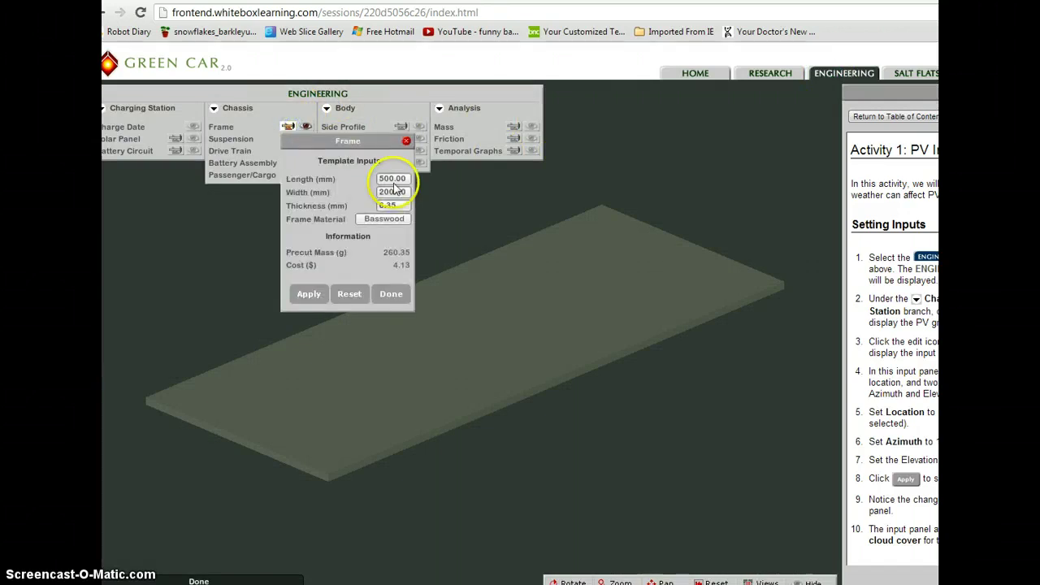
left_click(406, 141)
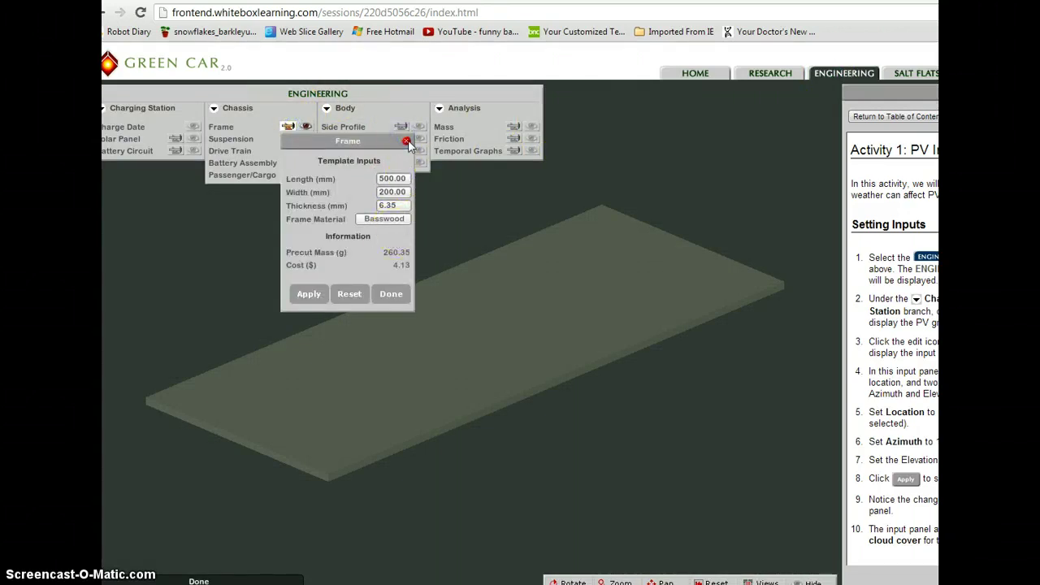
left_click(406, 142)
- Connect the side profile points with a smooth curve and drag one point to reshape it
left_click(418, 127)
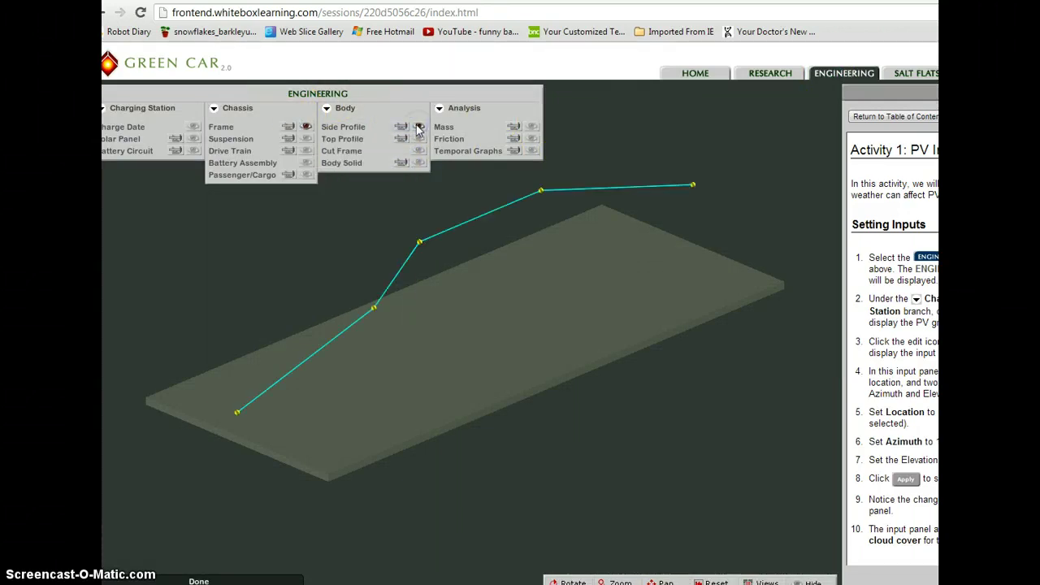
left_click(401, 128)
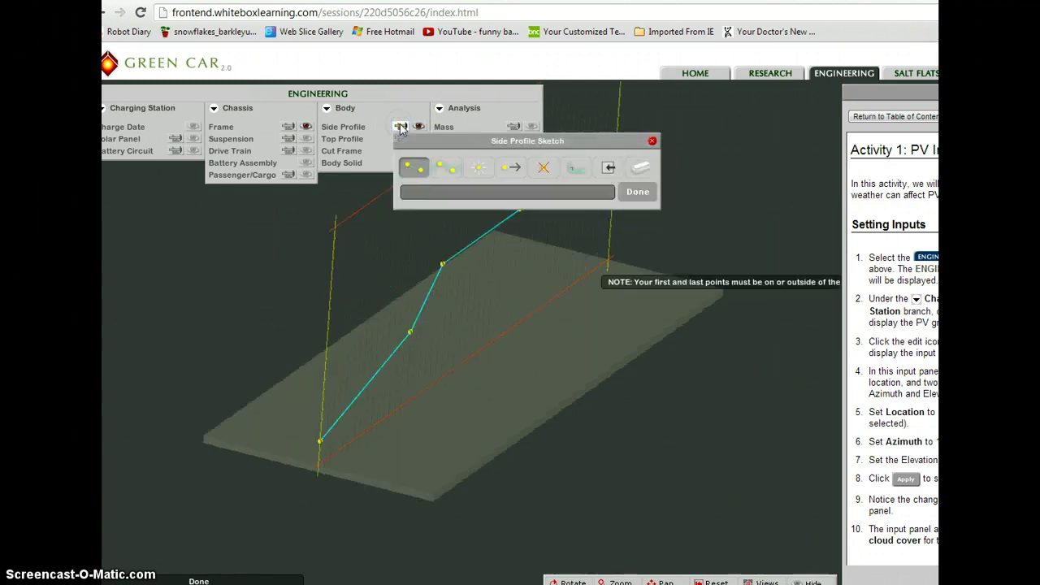
left_click(457, 172)
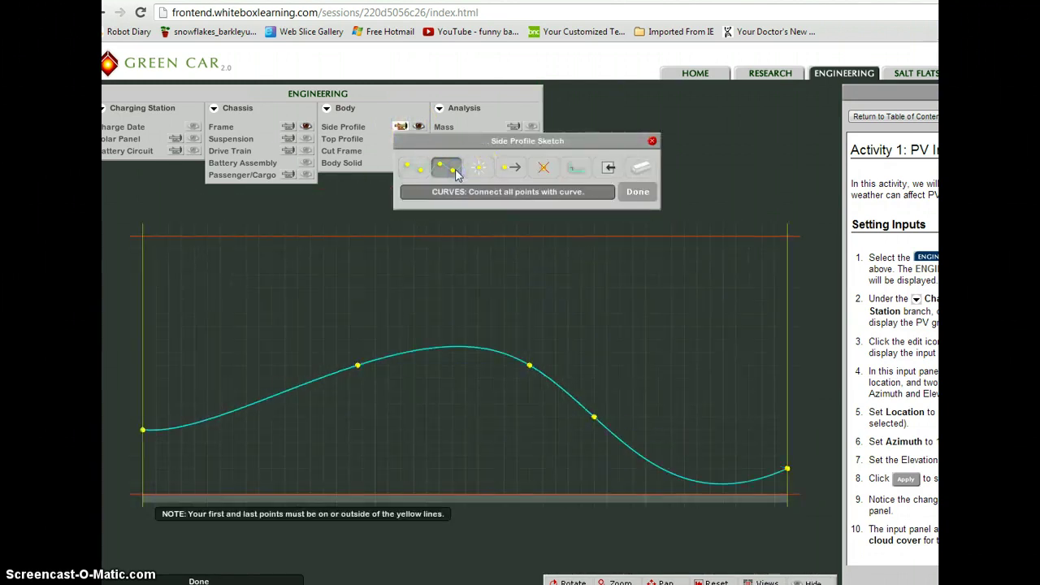
left_click(512, 171)
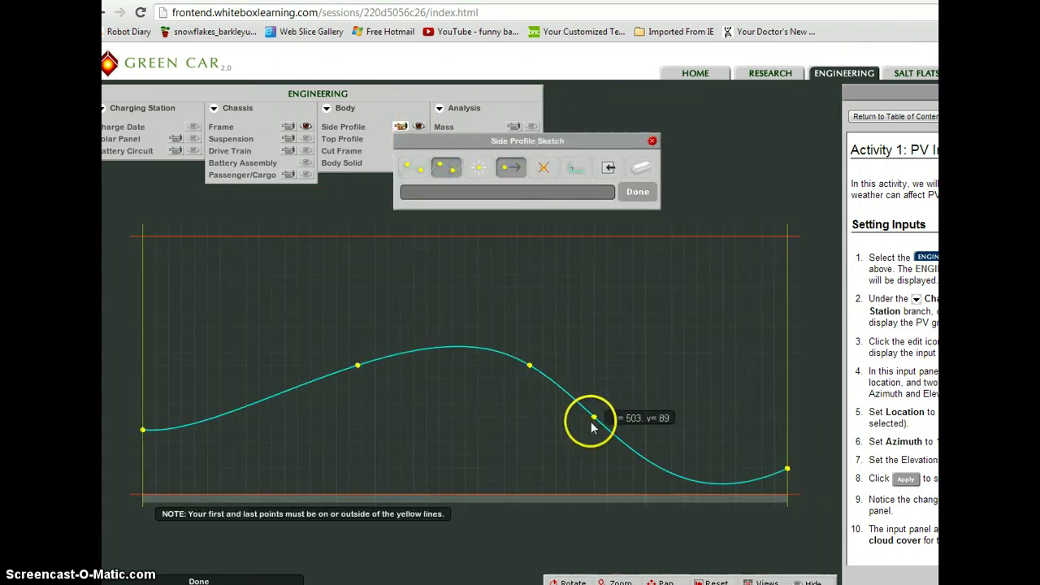
left_click_drag(592, 418, 621, 389)
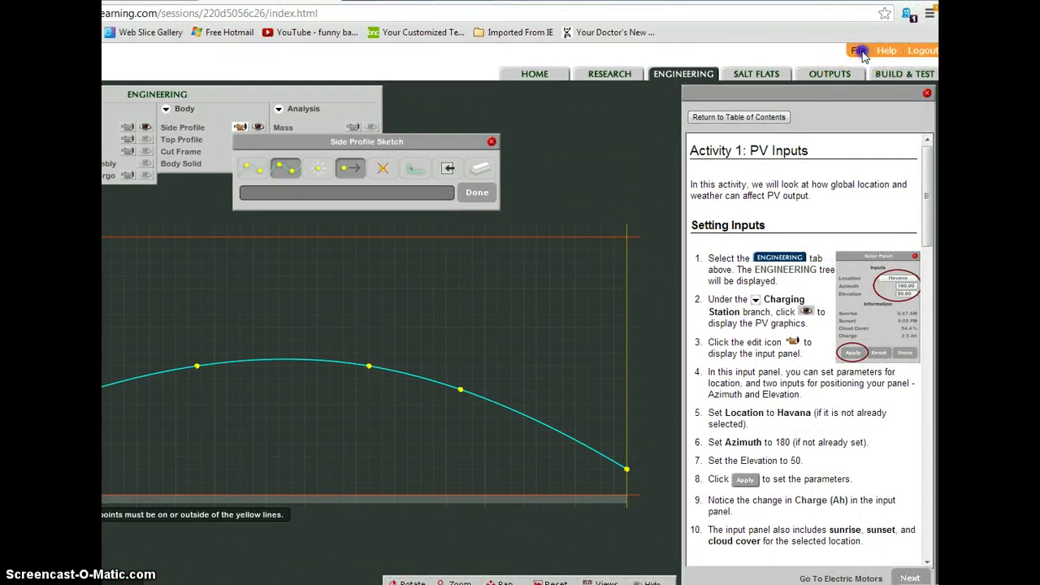
- Save the design as a working copy named 'hhhhh'
left_click(858, 50)
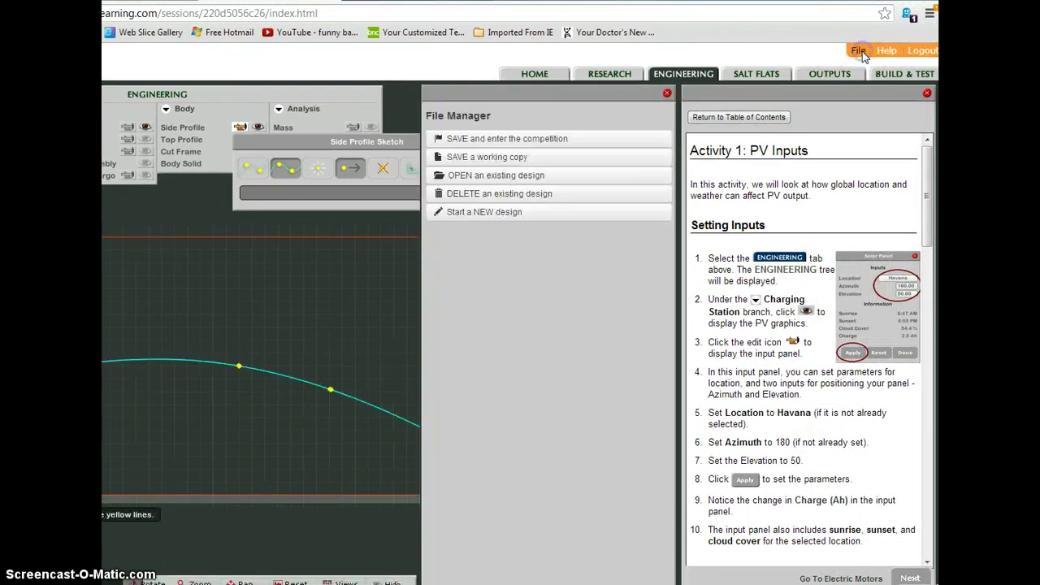
left_click(500, 158)
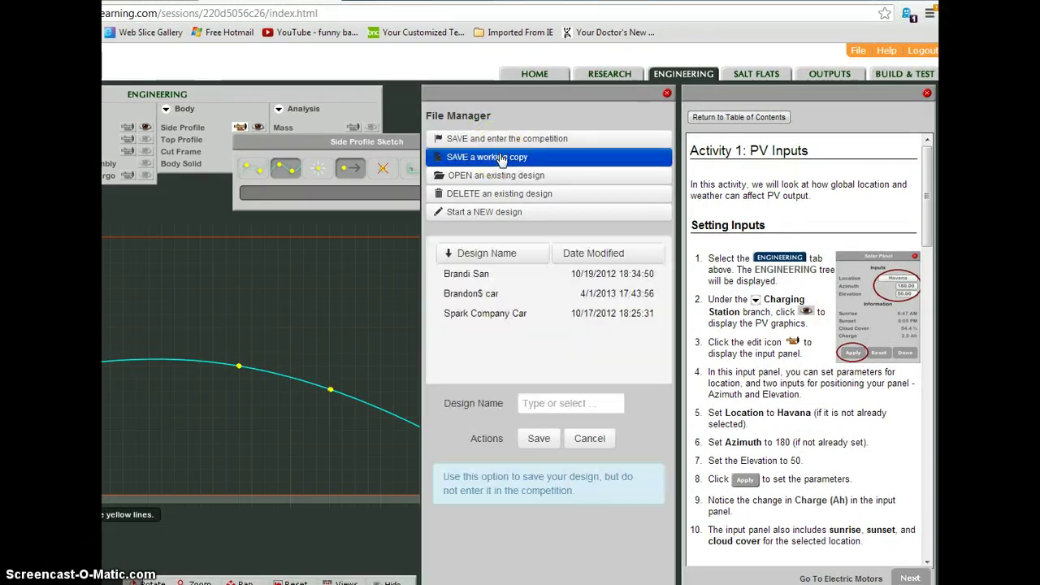
left_click(546, 406)
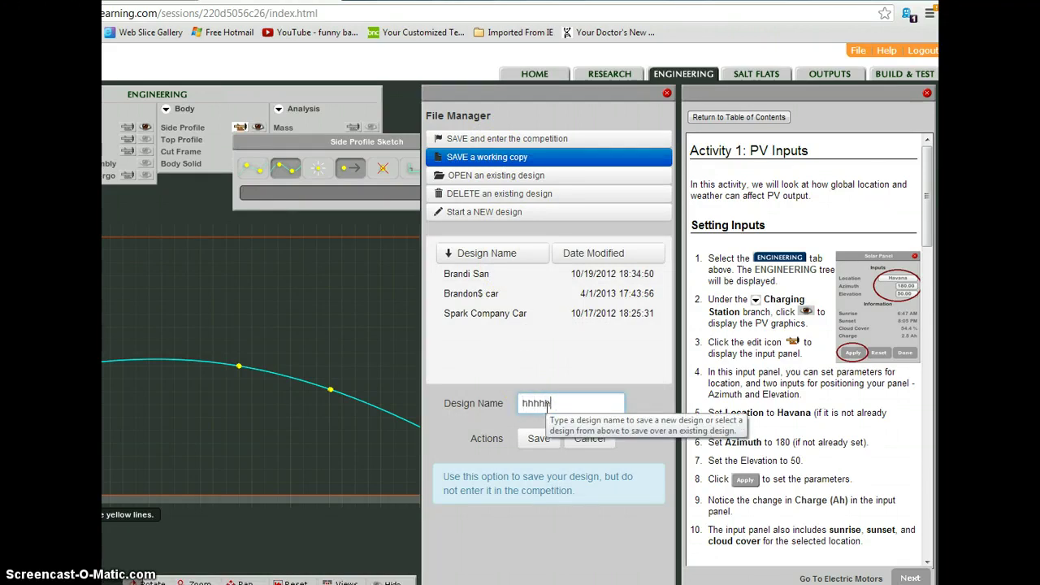
left_click(529, 441)
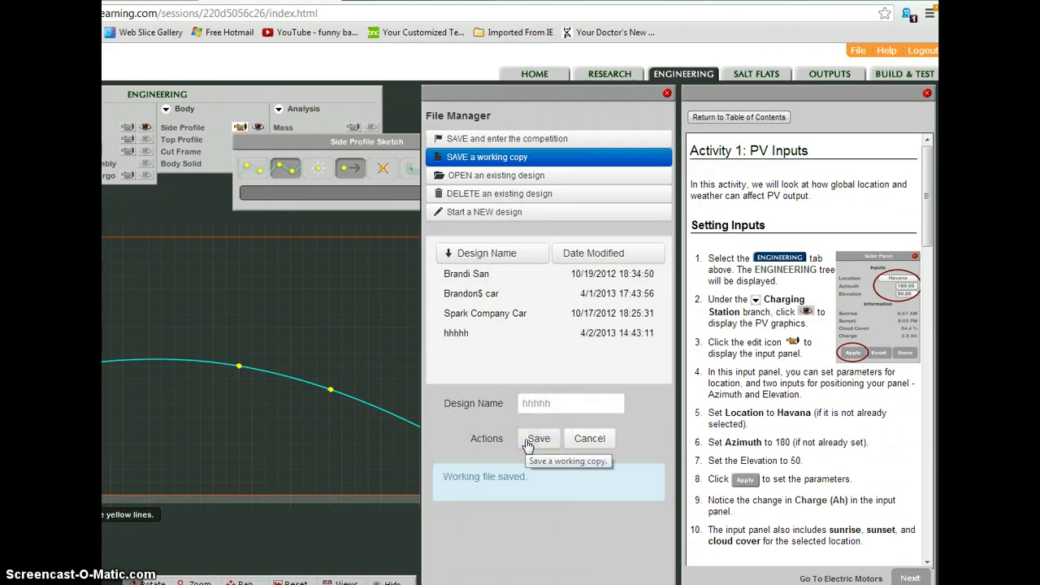